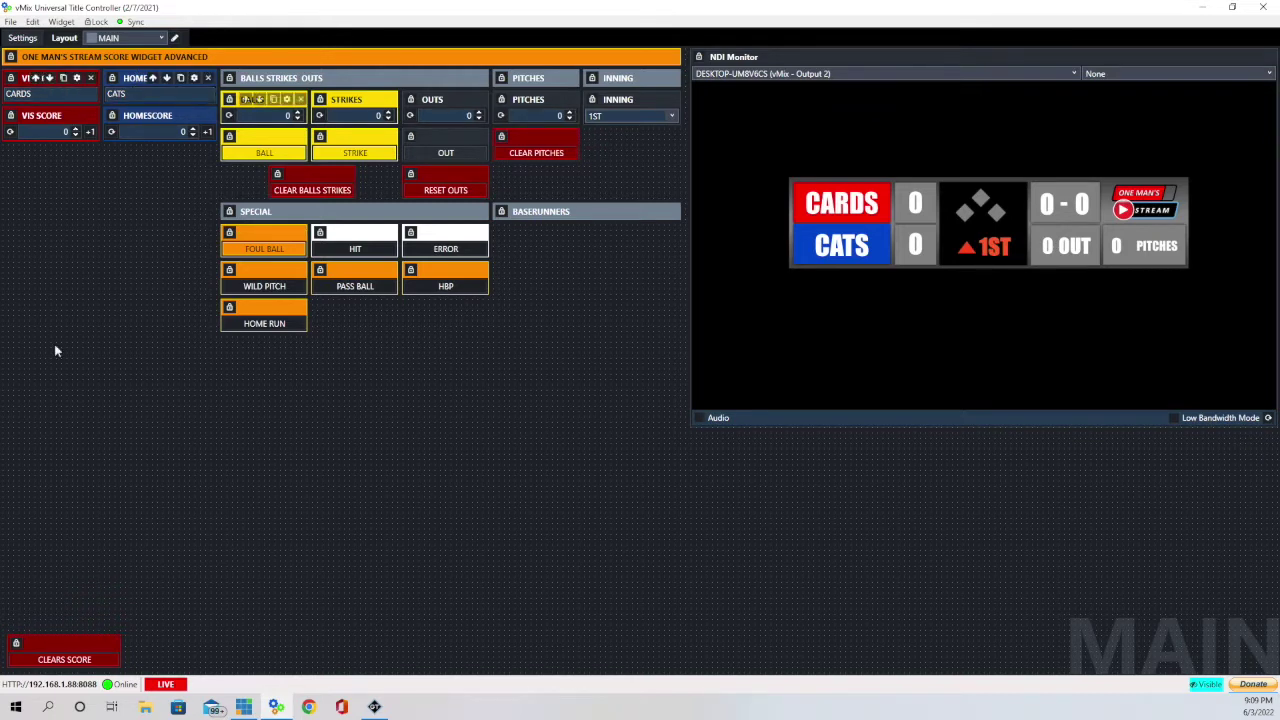
Inspect the title mapping of the VISITOR and HOME team name widgets in their properties
left_click(77, 79)
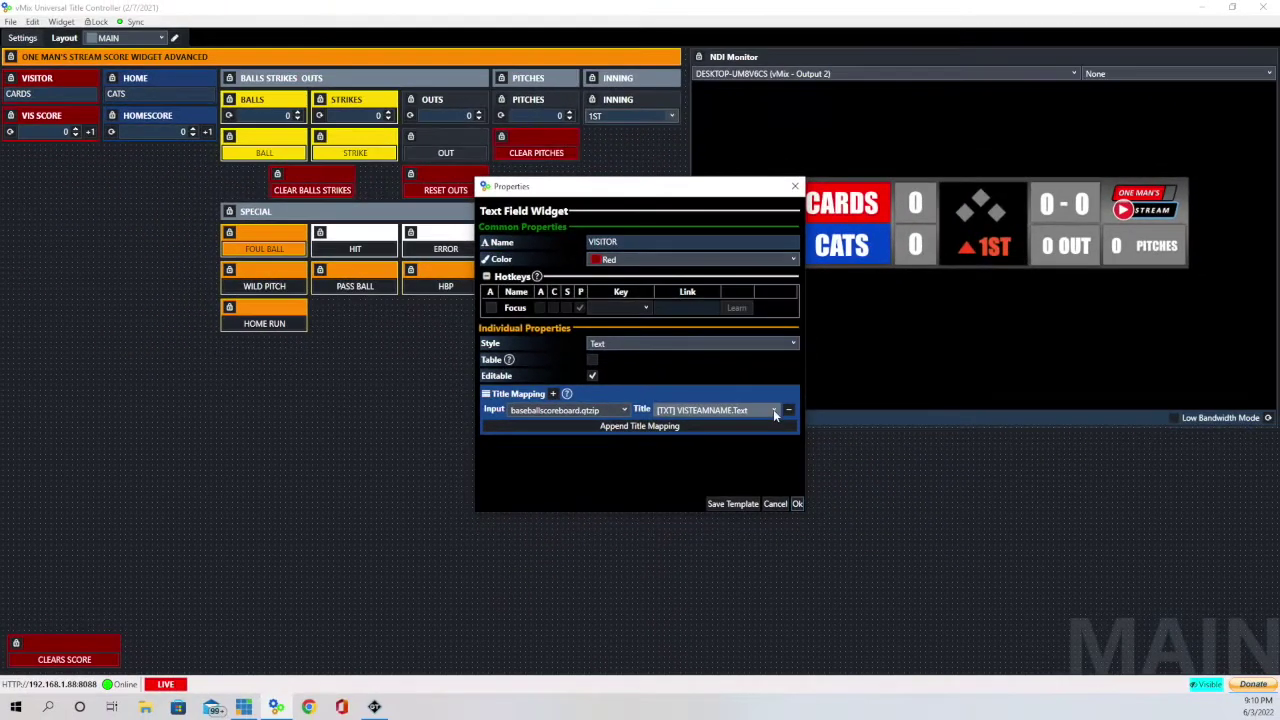
left_click(773, 409)
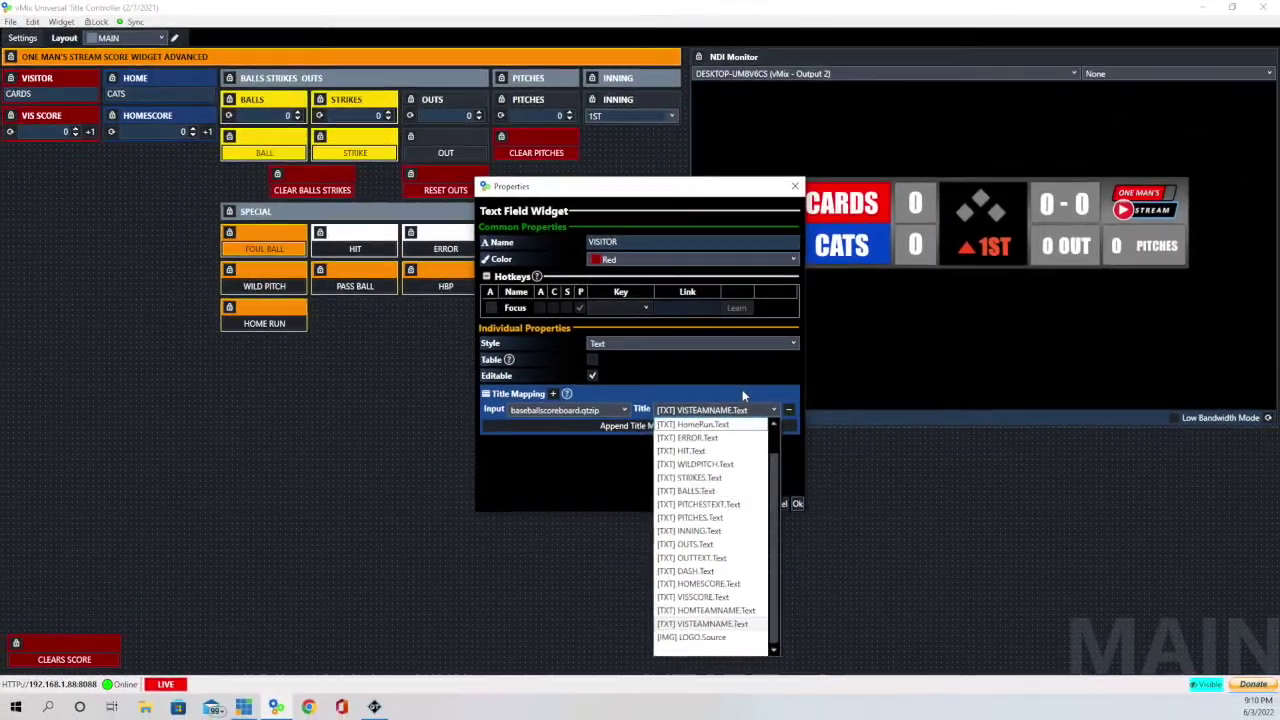
left_click(742, 395)
left_click(797, 503)
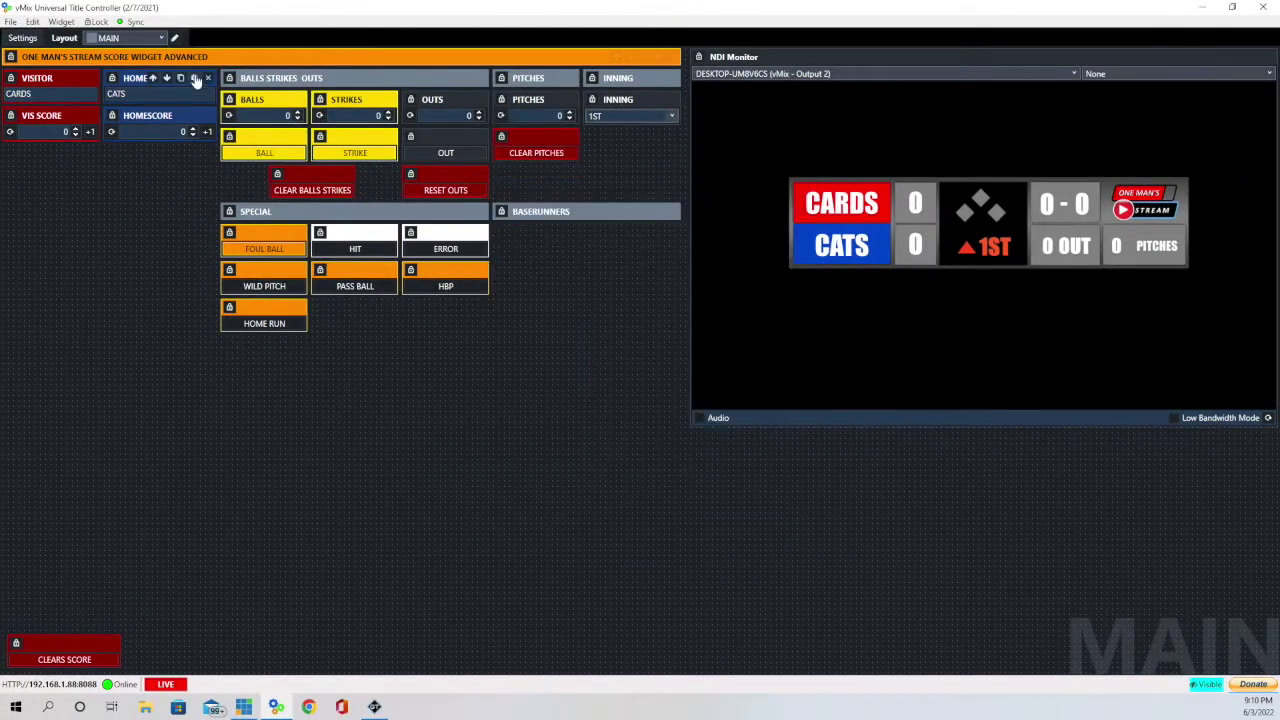
left_click(194, 79)
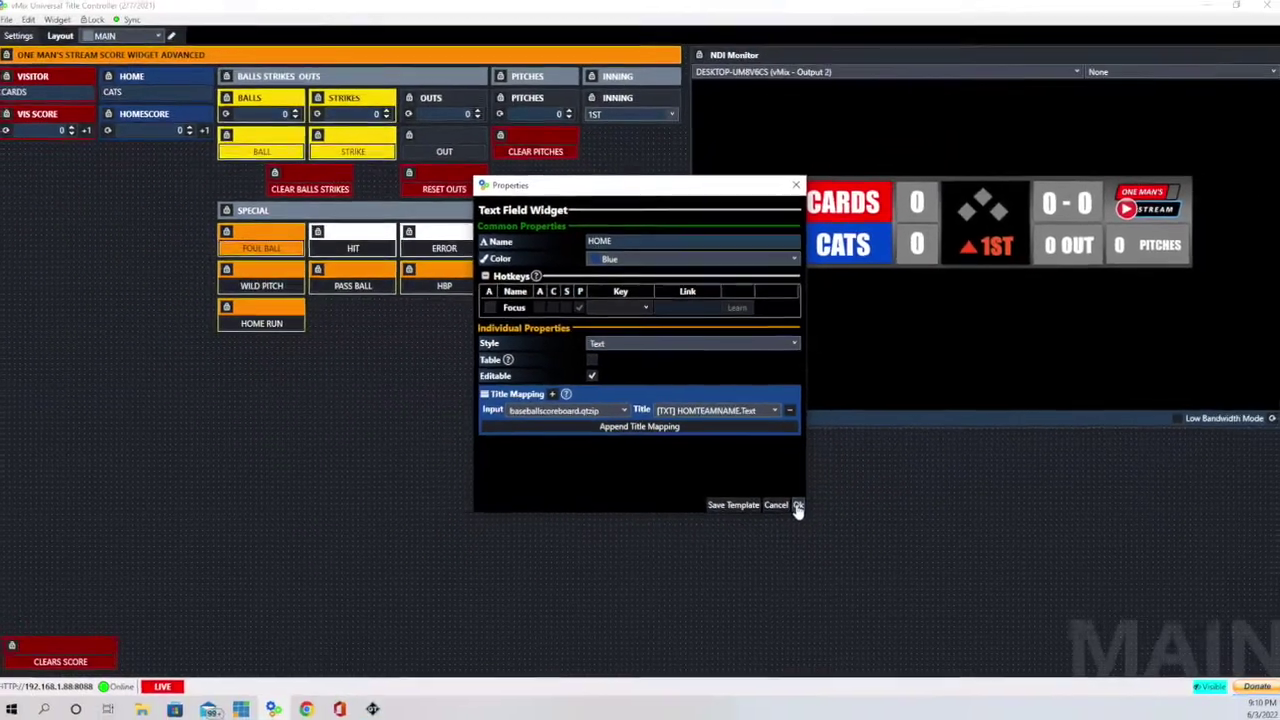
left_click(901, 625)
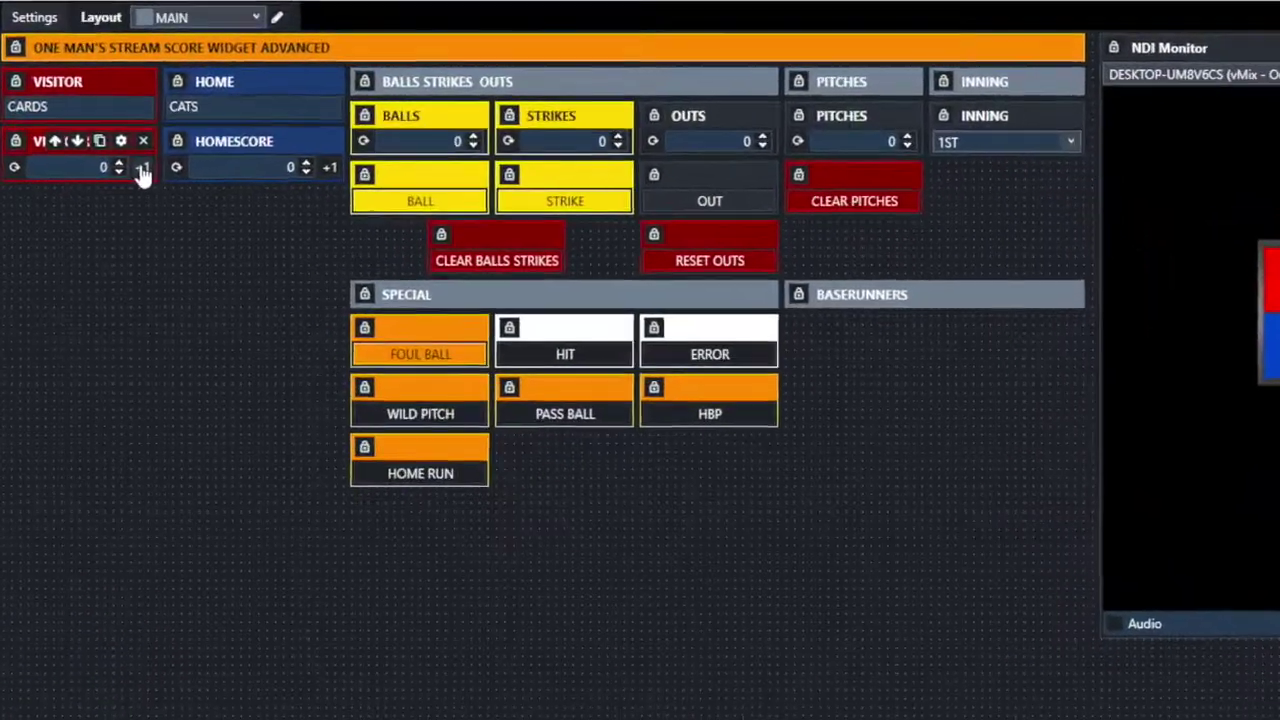
Raise the visitor score to 6 and the home score to 1, and clear both scores
left_click(142, 168)
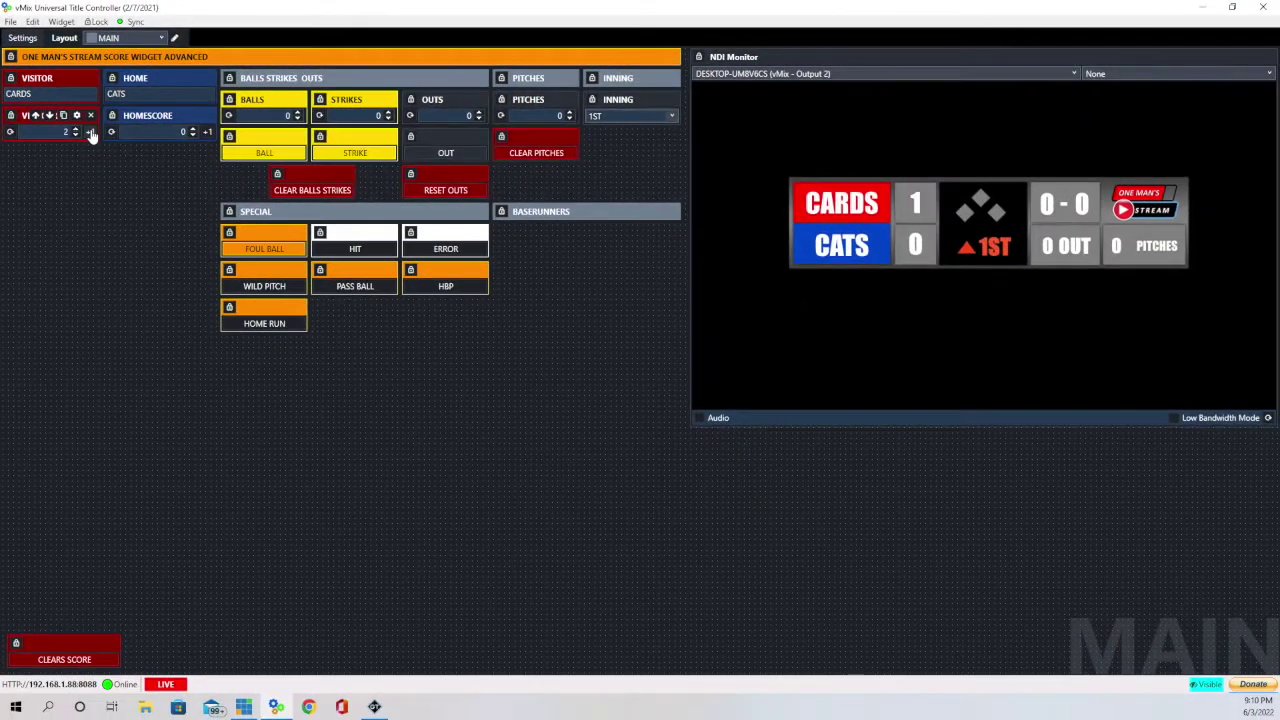
left_click(91, 134)
left_click(91, 134)
left_click(91, 134)
left_click(91, 134)
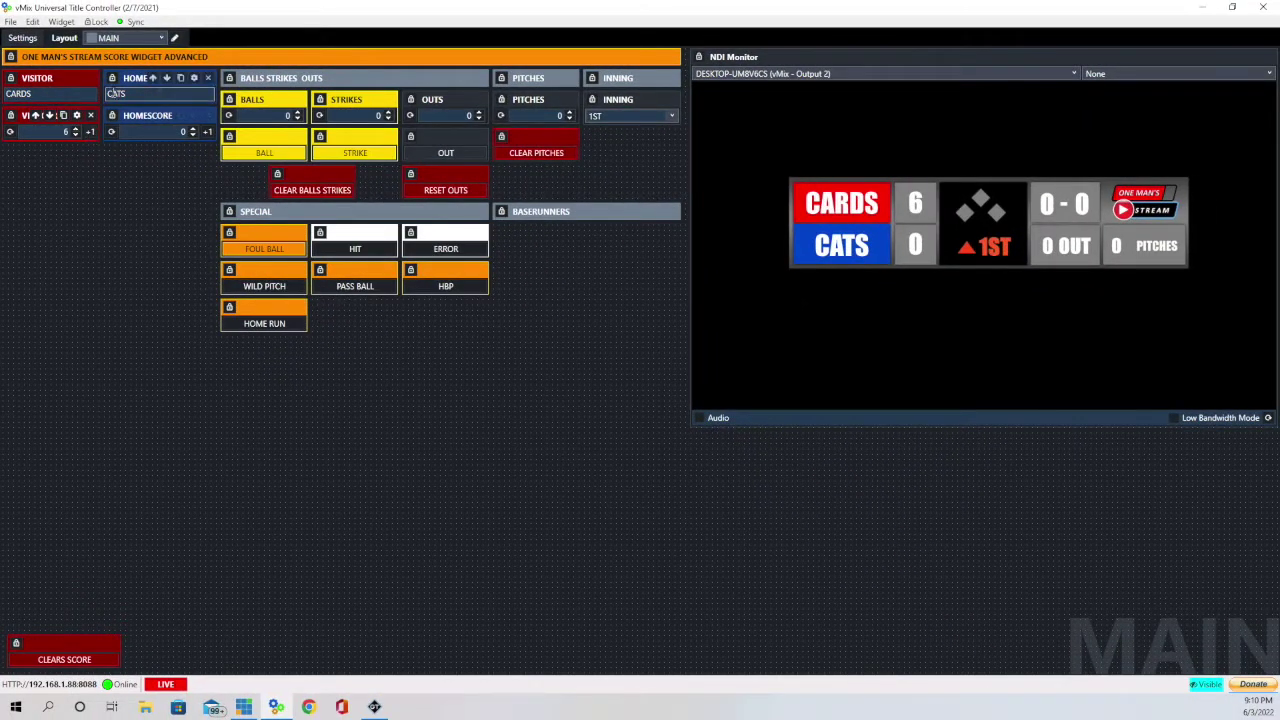
left_click(207, 132)
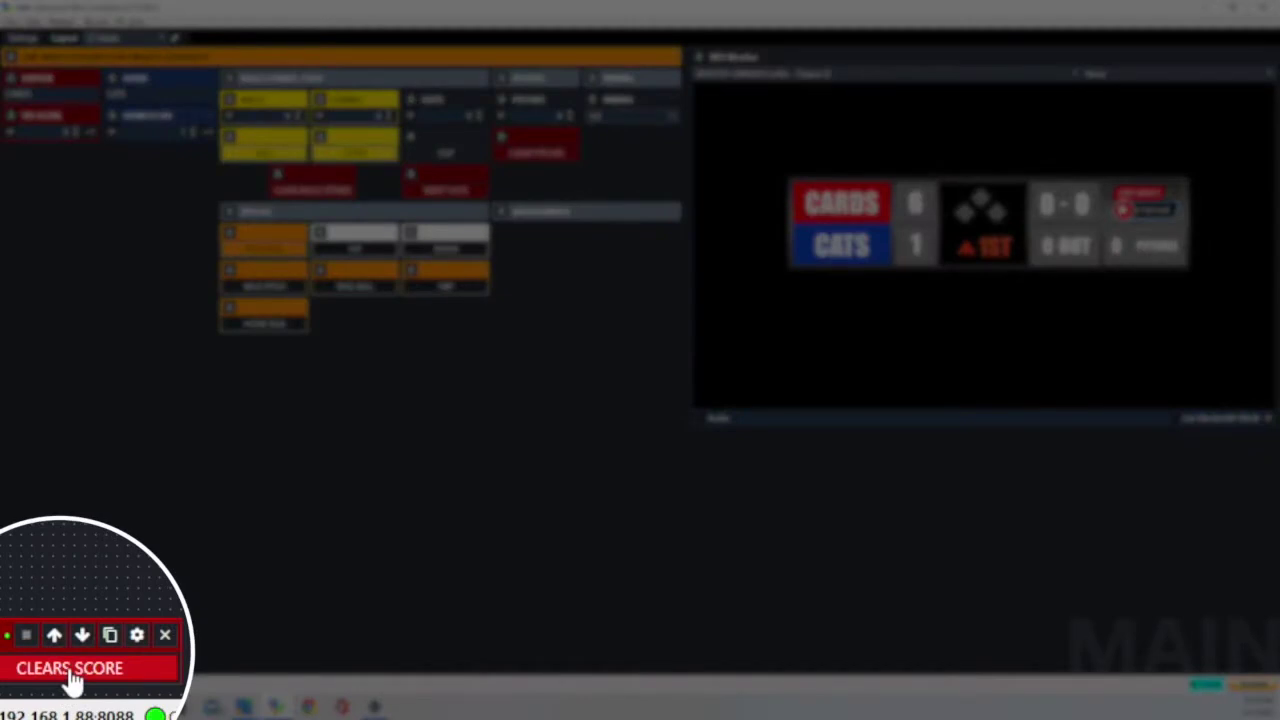
left_click(66, 662)
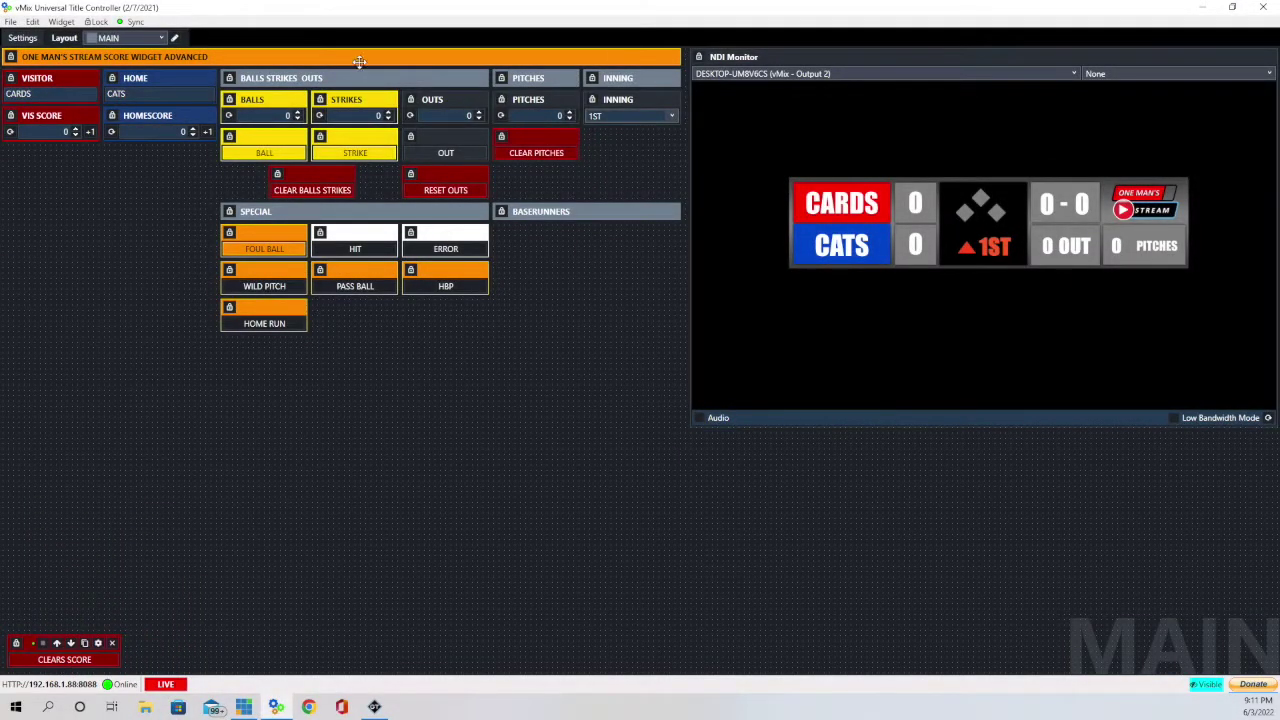
Bring the count to 3 balls and 2 strikes, and record two foul balls
left_click(267, 157)
left_click(267, 153)
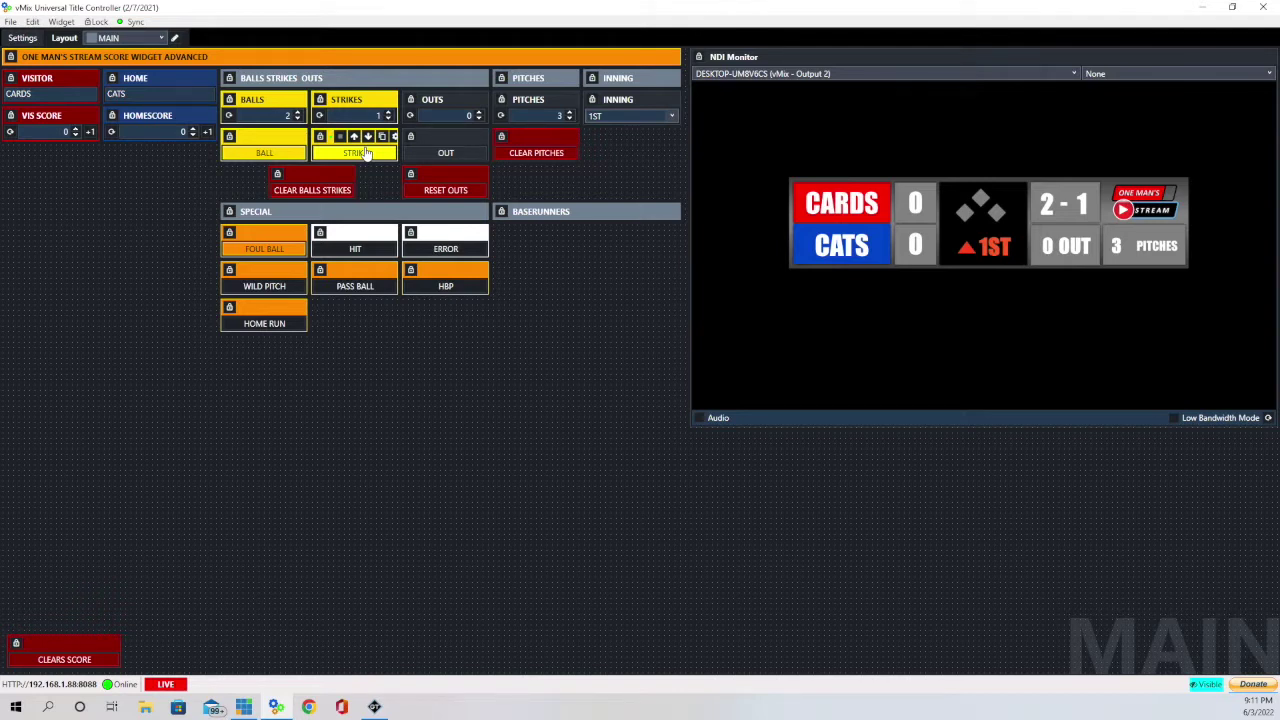
left_click(268, 155)
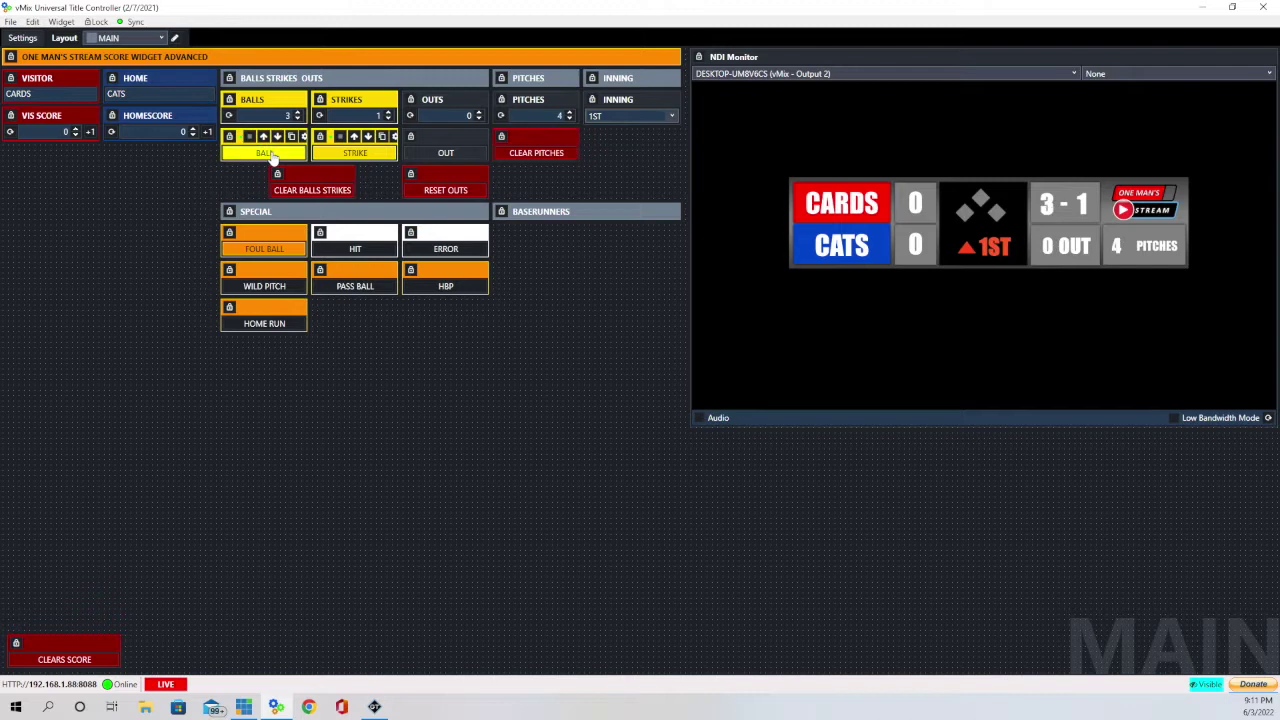
left_click(367, 160)
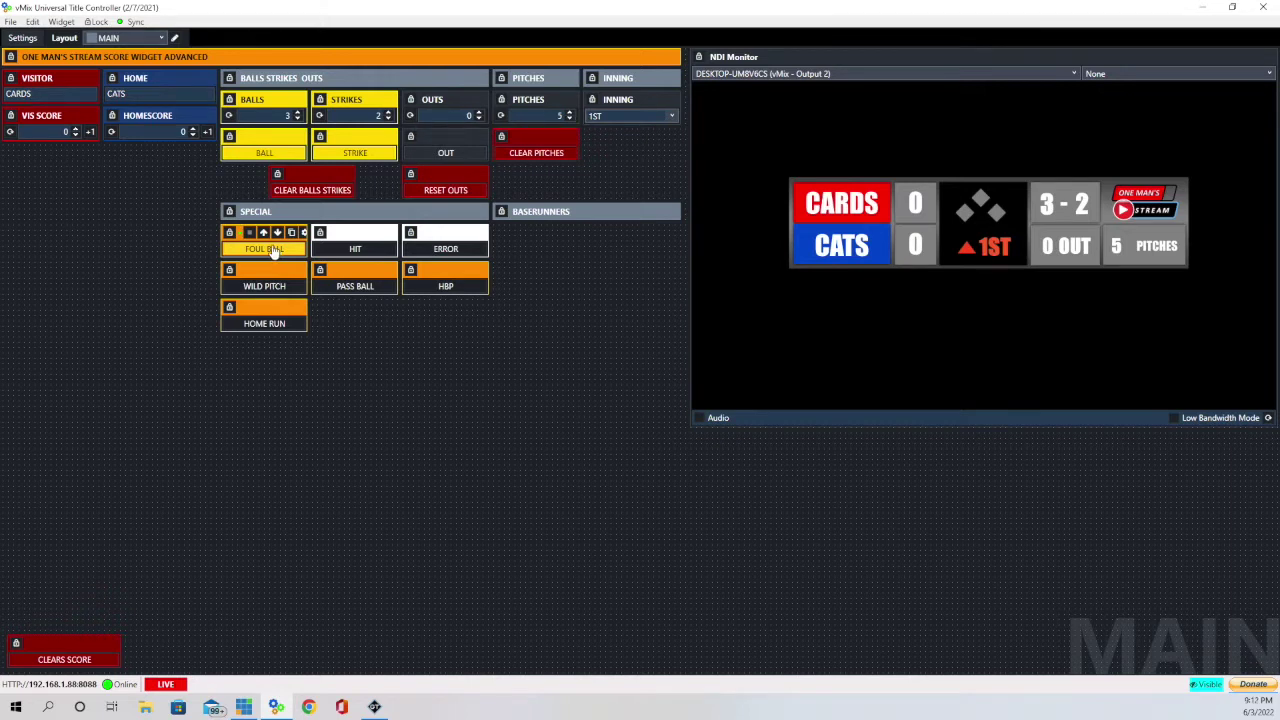
left_click(273, 252)
left_click(273, 252)
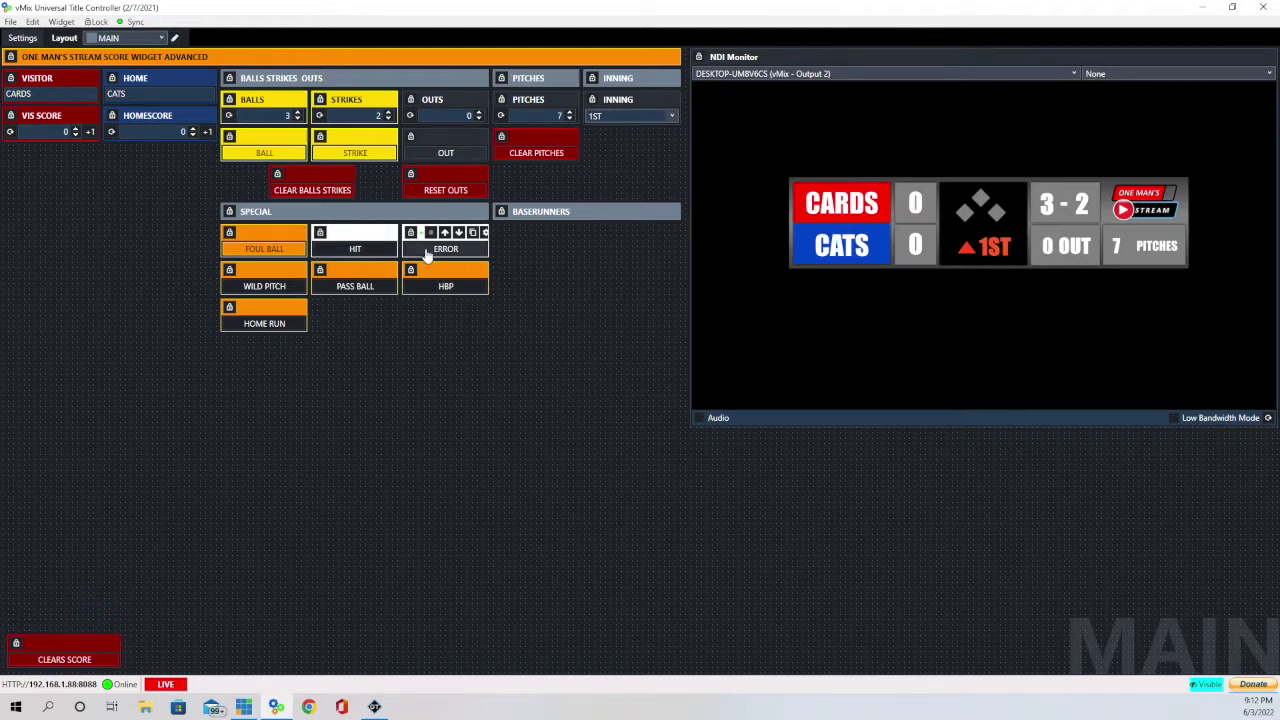
Record one hit and two errors with the special play buttons
left_click(367, 257)
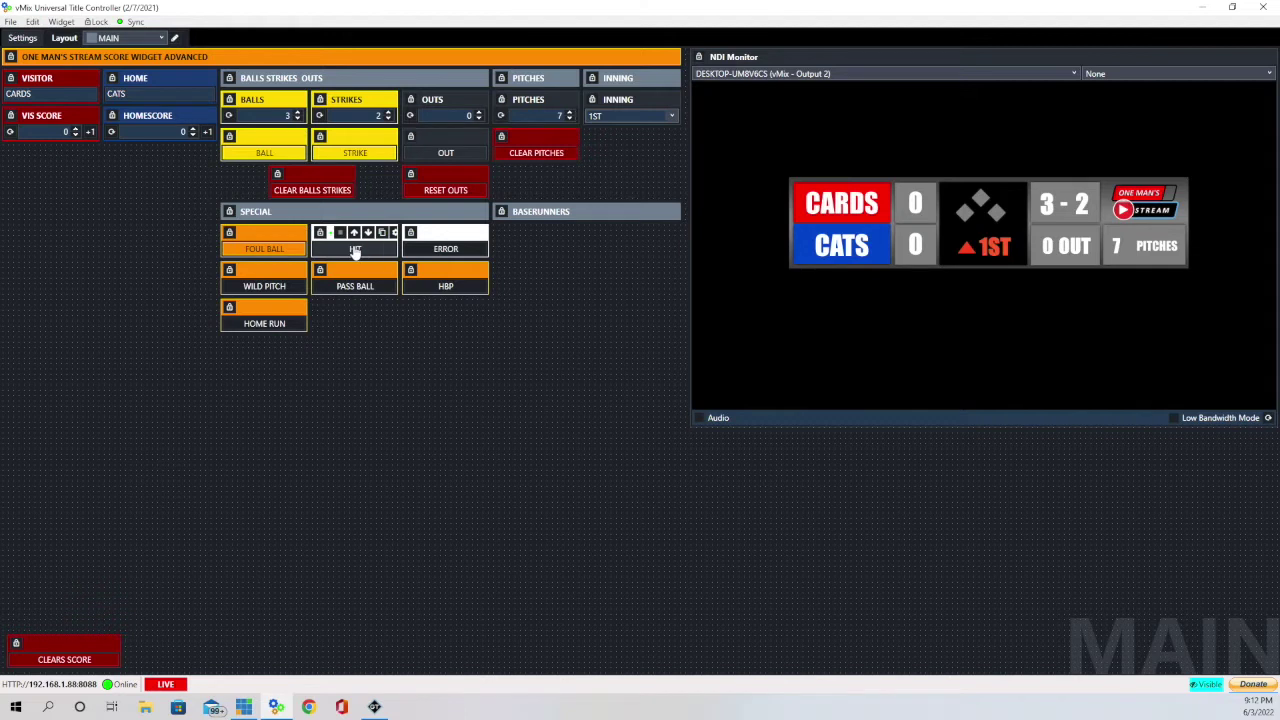
left_click(355, 252)
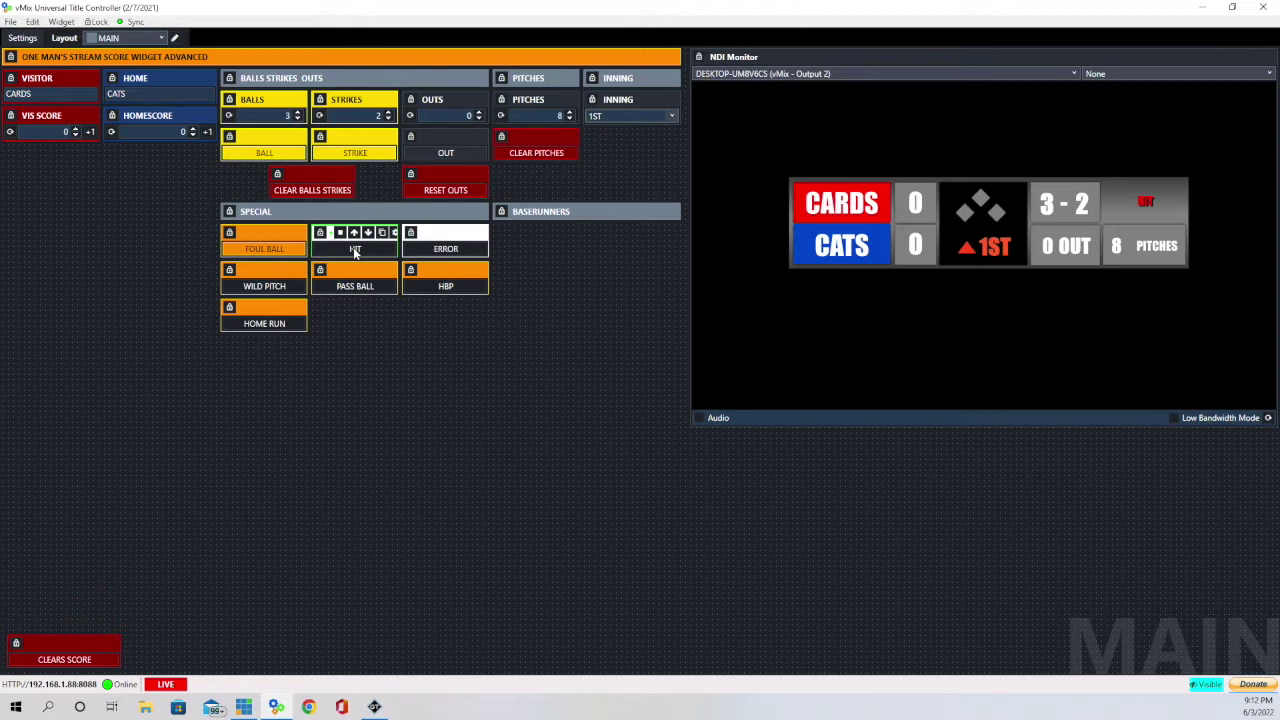
left_click(455, 250)
left_click(455, 250)
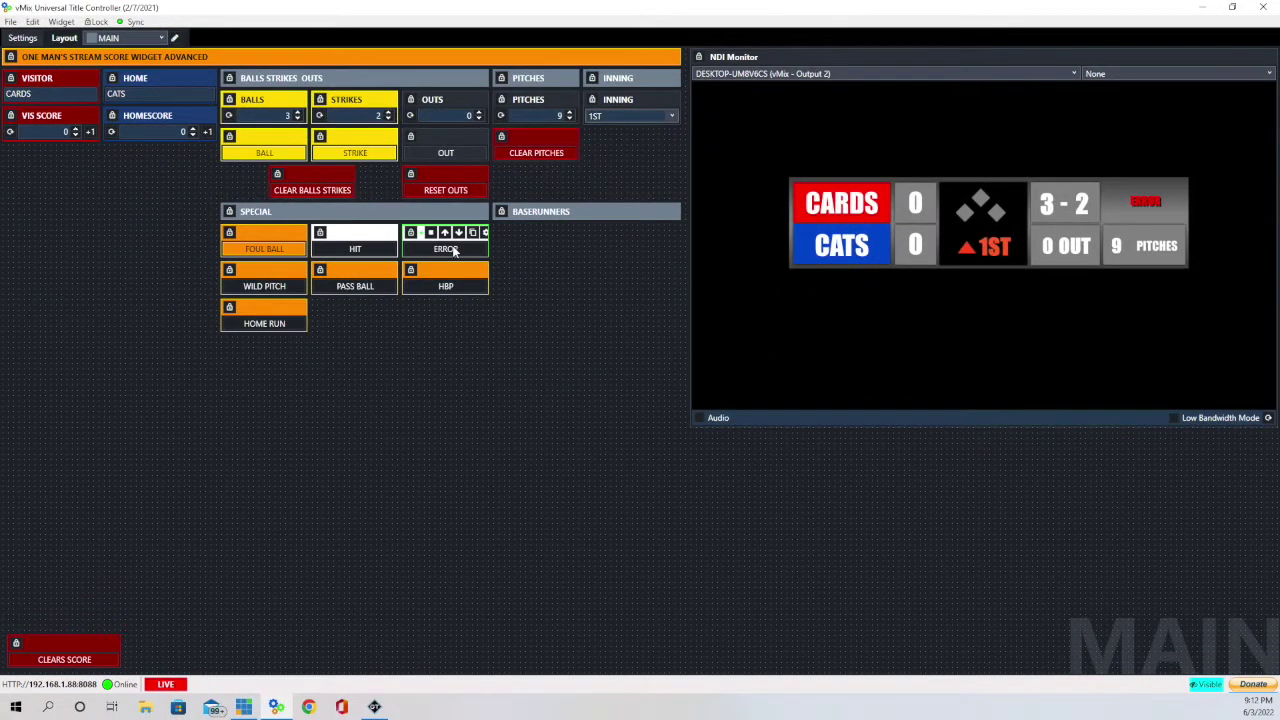
left_click(455, 250)
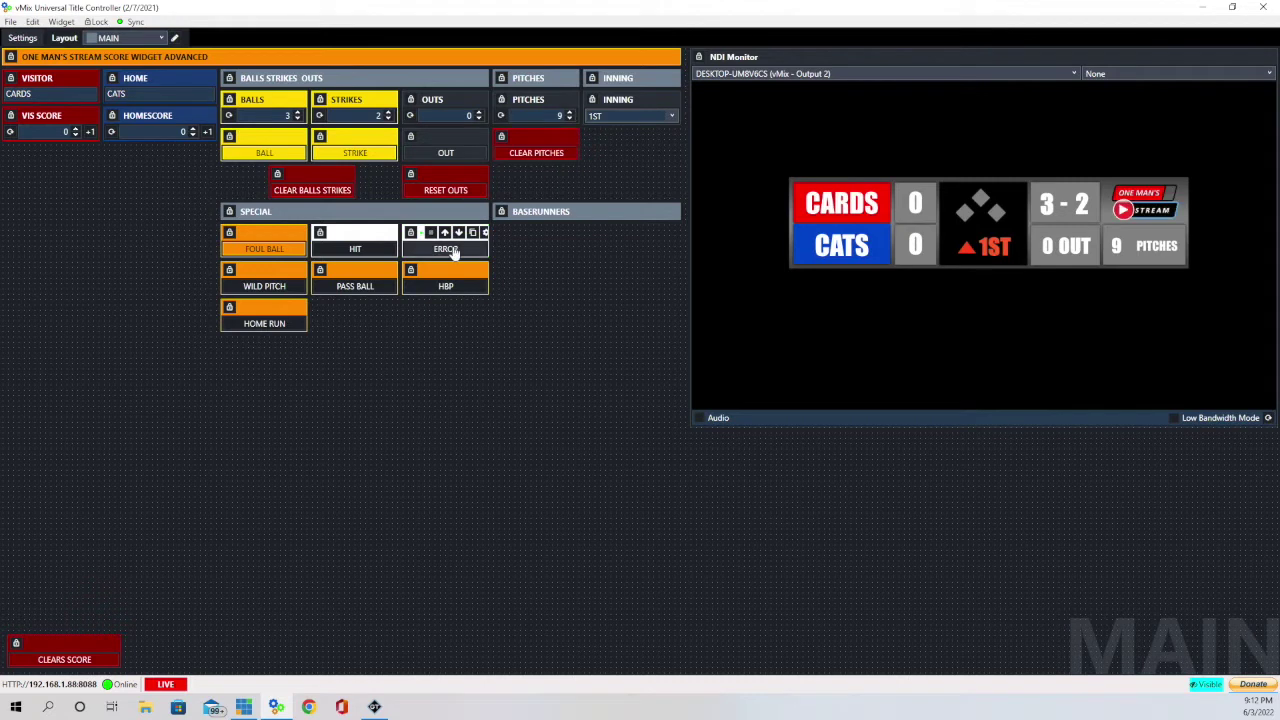
left_click(455, 251)
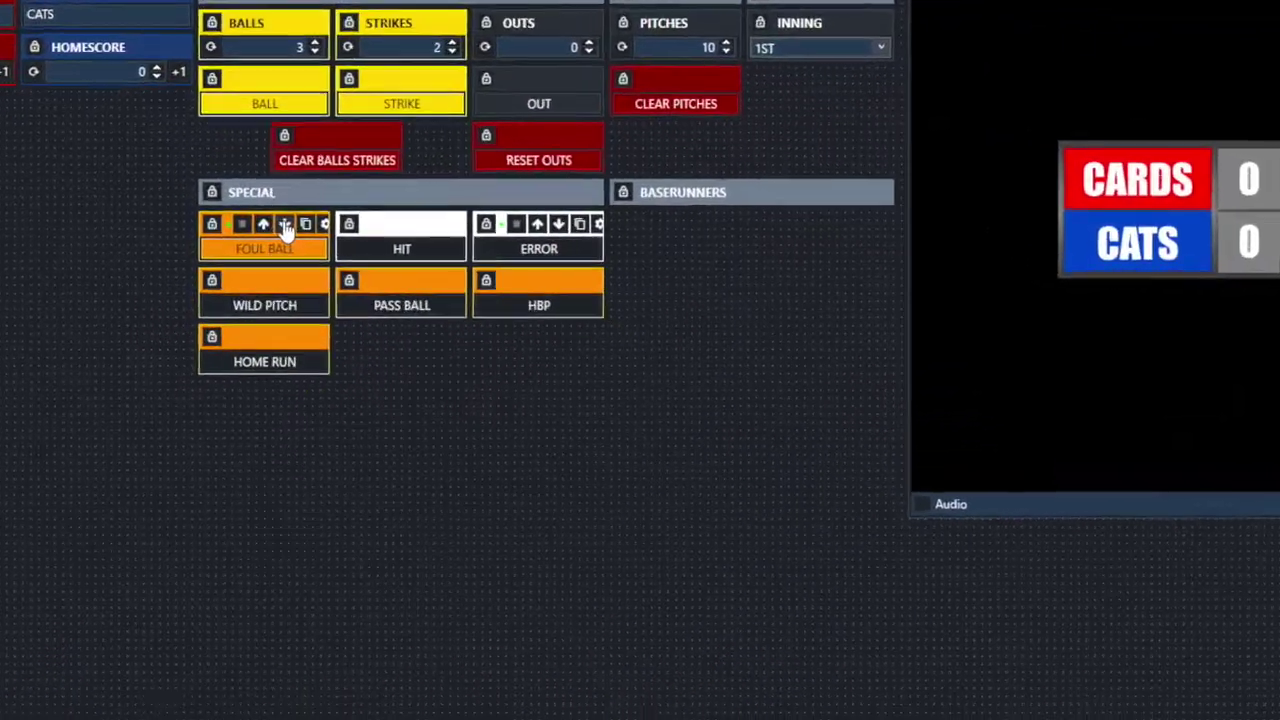
Inspect the script command and link name in the FOUL BALL button's properties
left_click(324, 224)
scroll(822, 373, "down", 3)
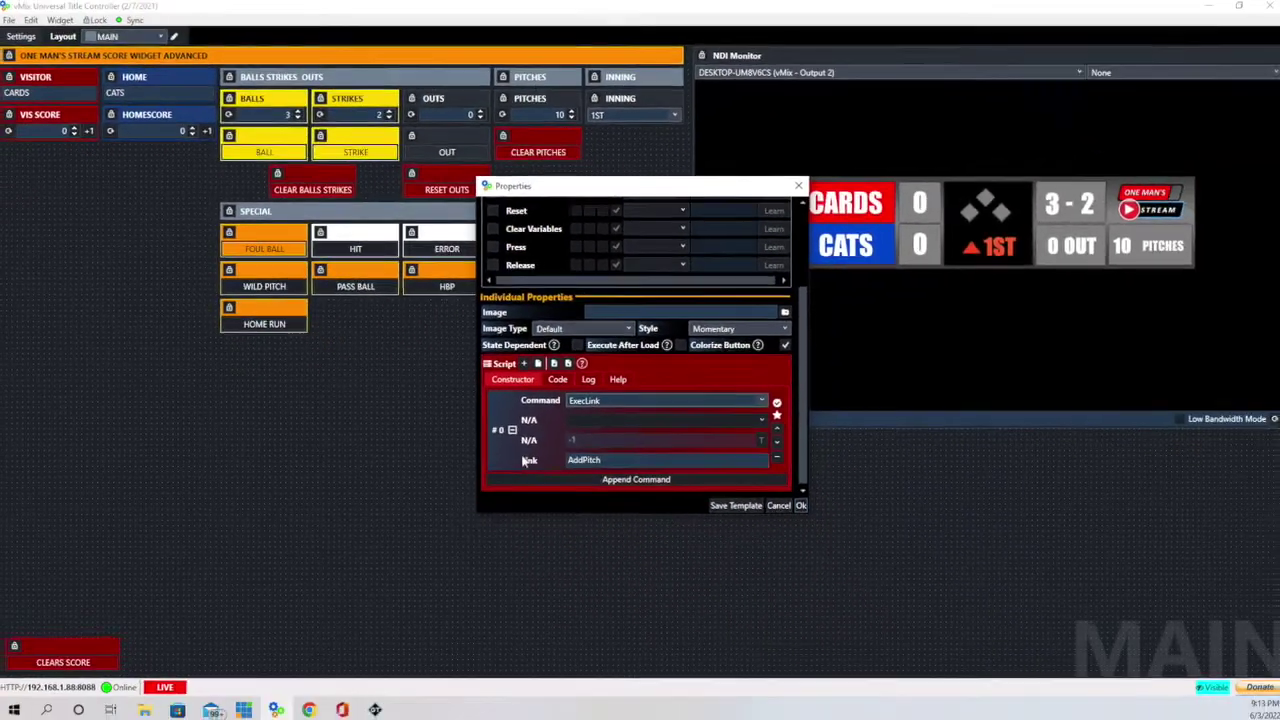
left_click(881, 616)
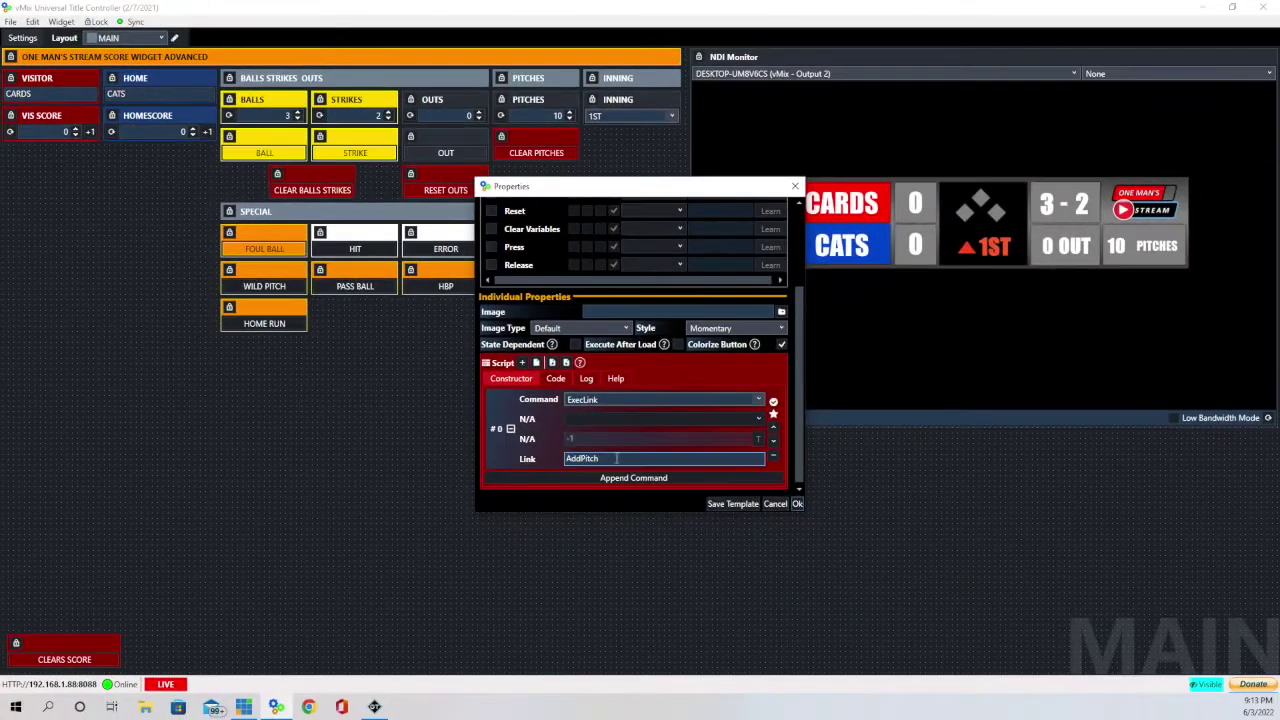
left_click(797, 504)
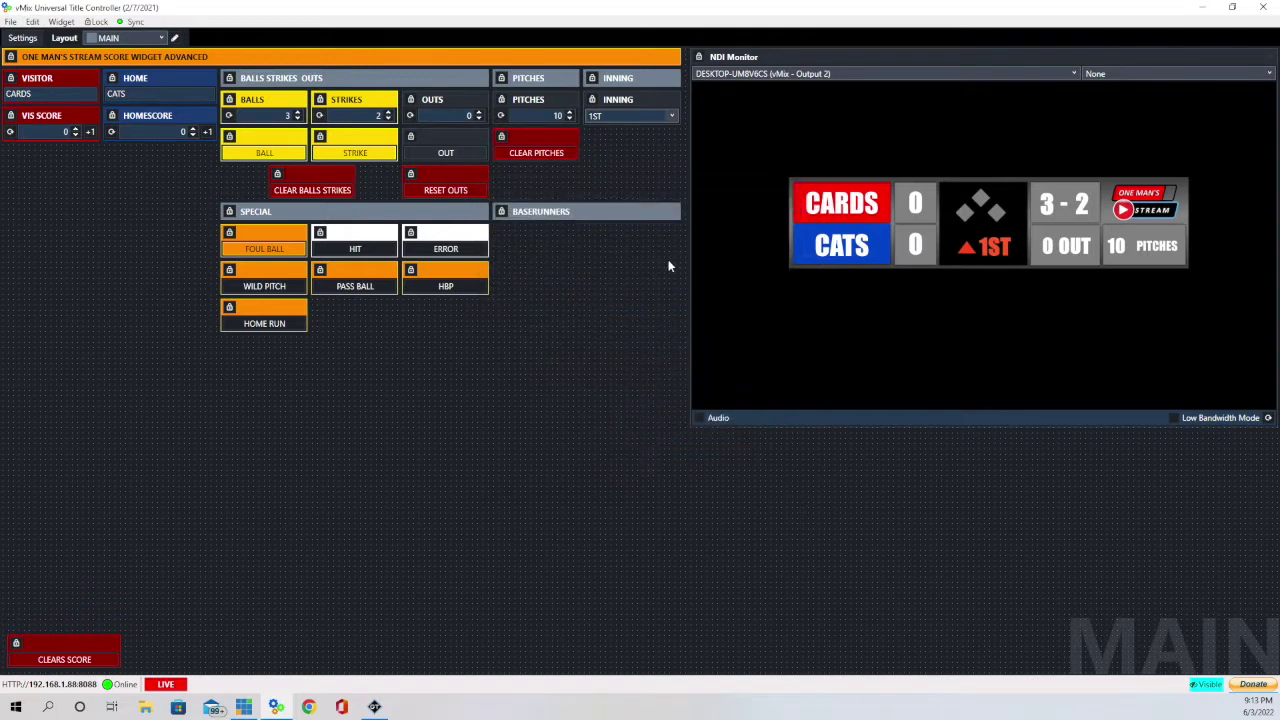
Check the hotkey link names for Reset and +1 in the PITCHES score widget's properties
mouse_move(560, 102)
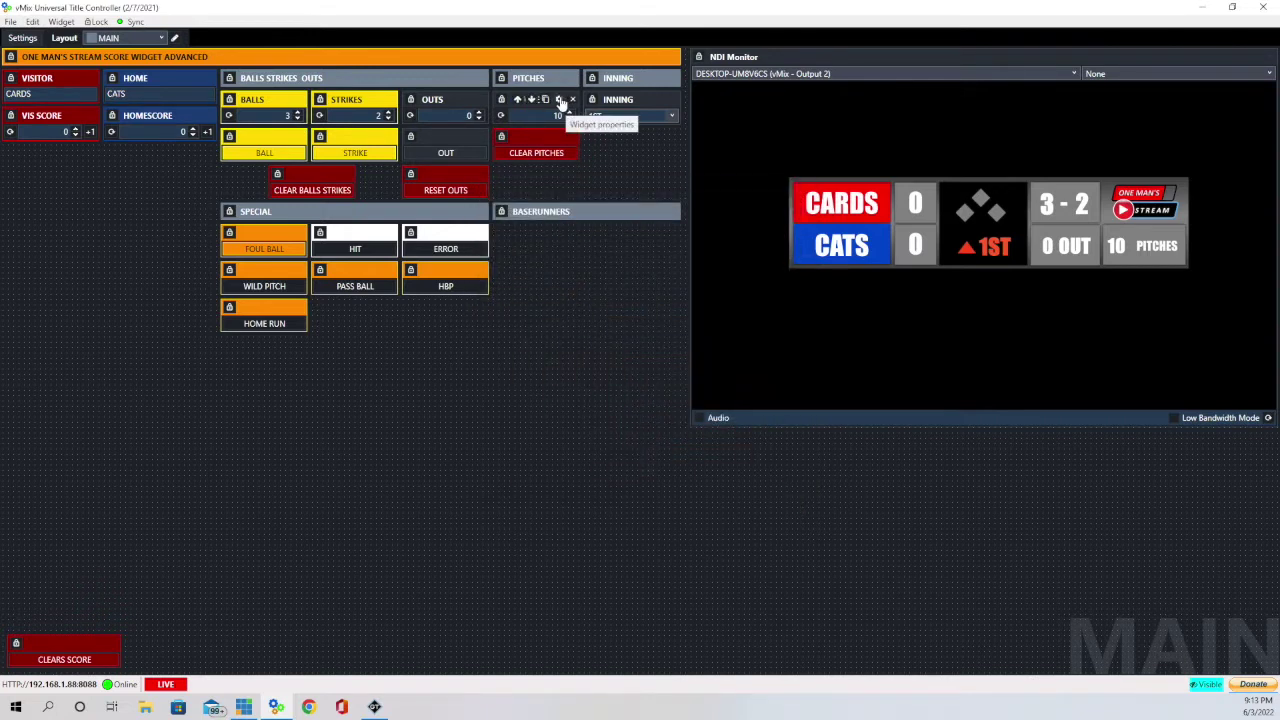
left_click(560, 102)
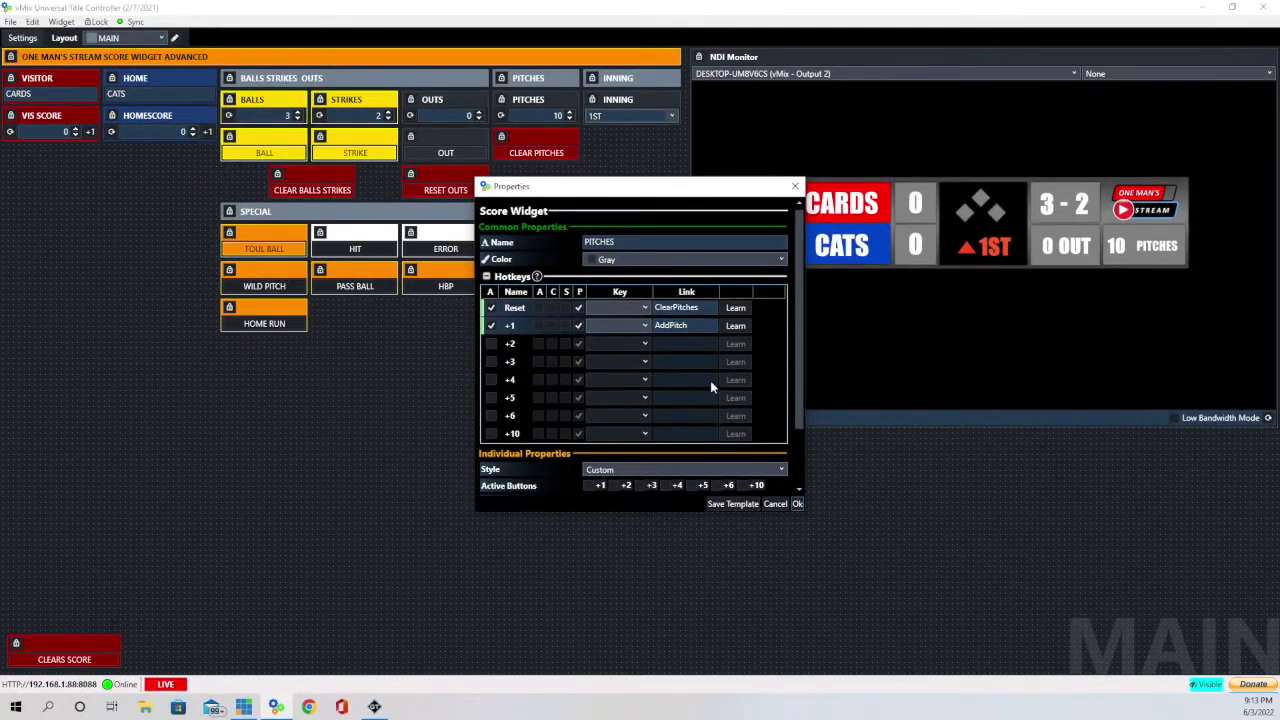
left_click(798, 505)
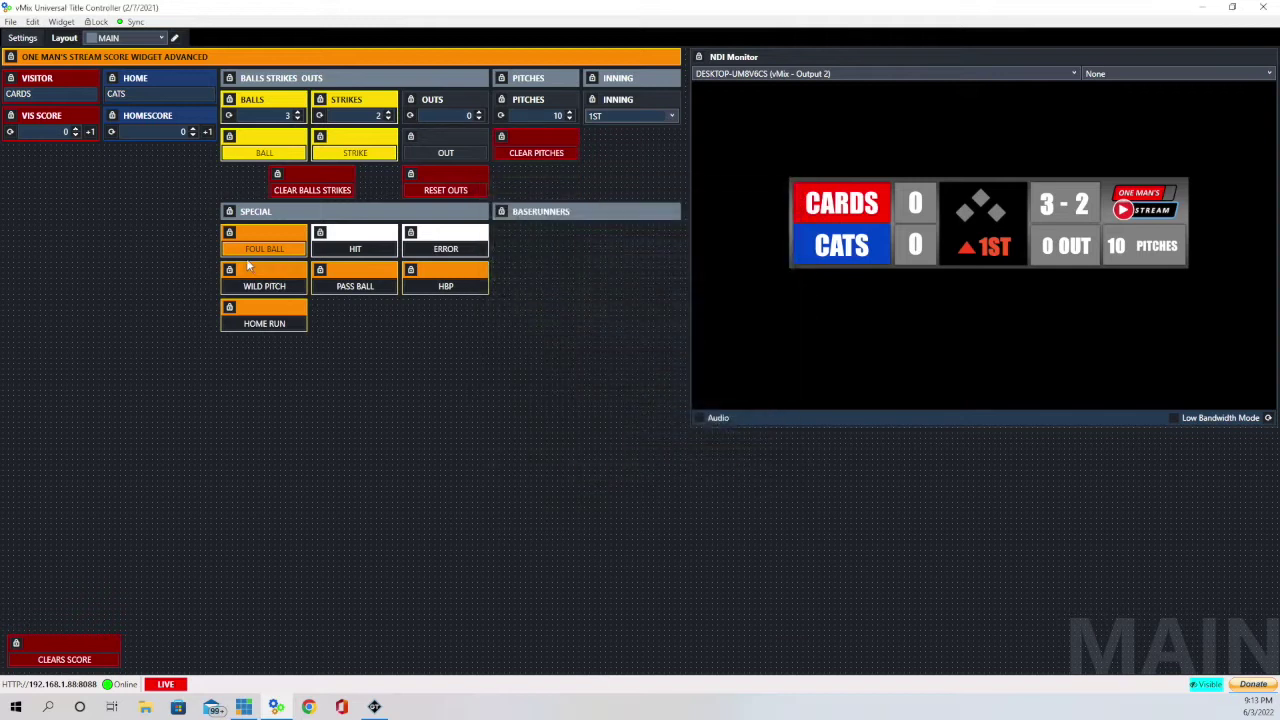
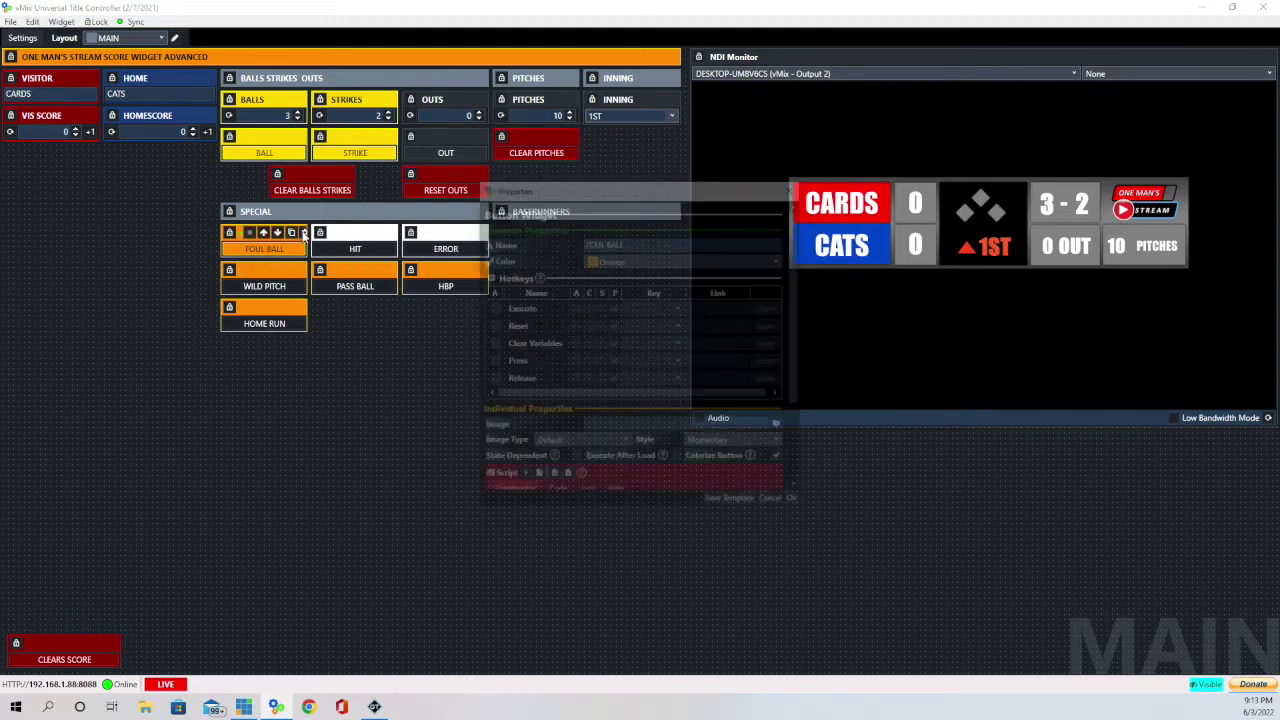
Recheck the FOUL BALL button's ExecLink command against the link name used by the PITCHES widget
scroll(588, 336, "down", 5)
scroll(590, 336, "down", 1)
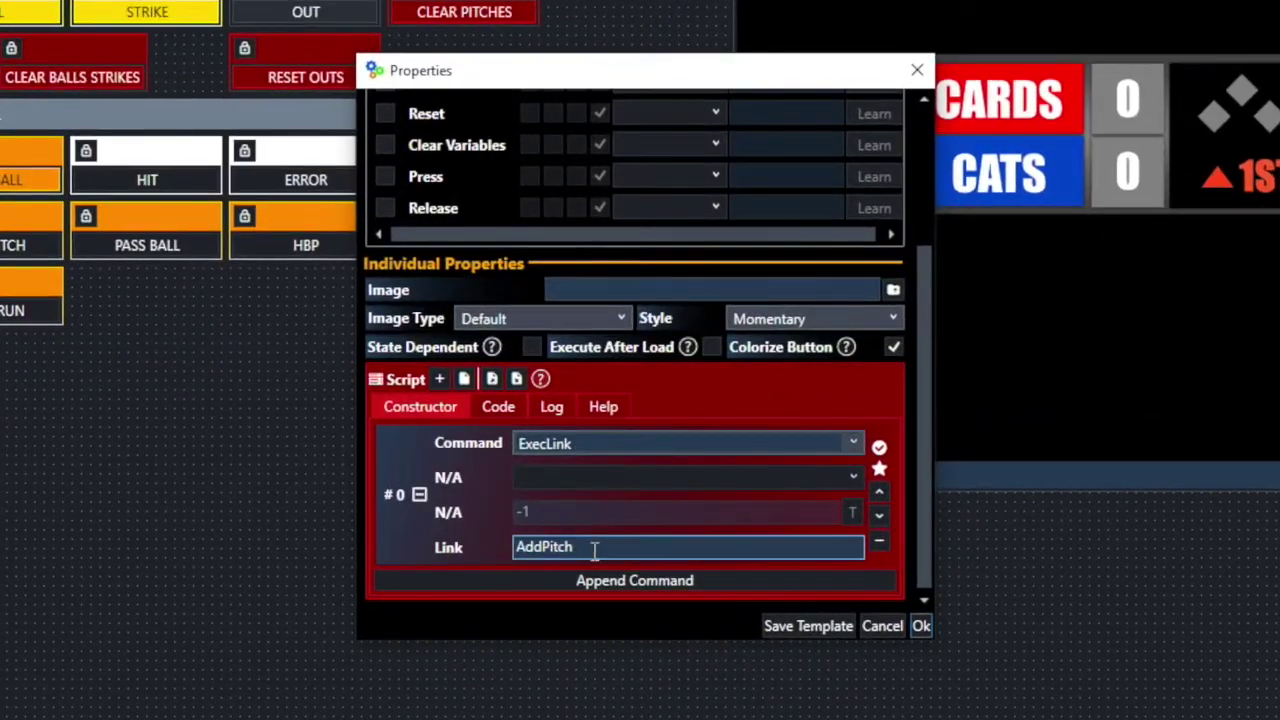
left_click(920, 626)
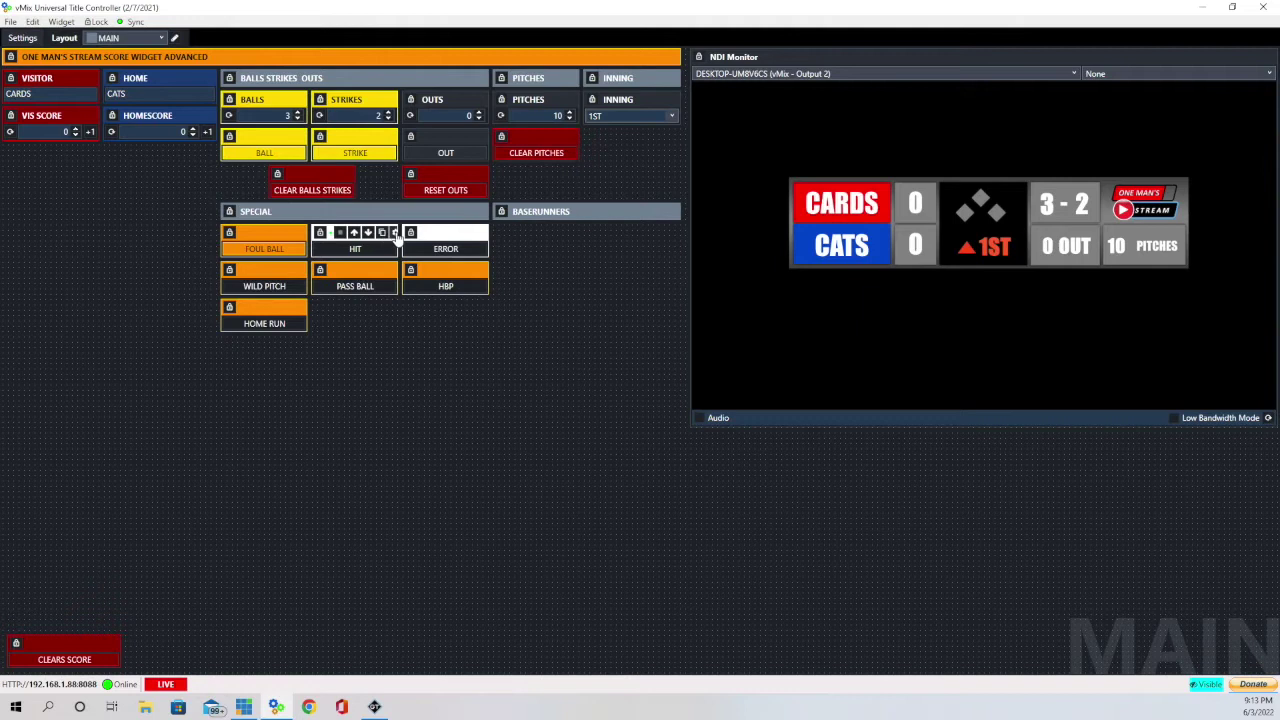
Open the HIT button's properties and examine its script's ExecLink and SetXVisibleOff commands
left_click(394, 232)
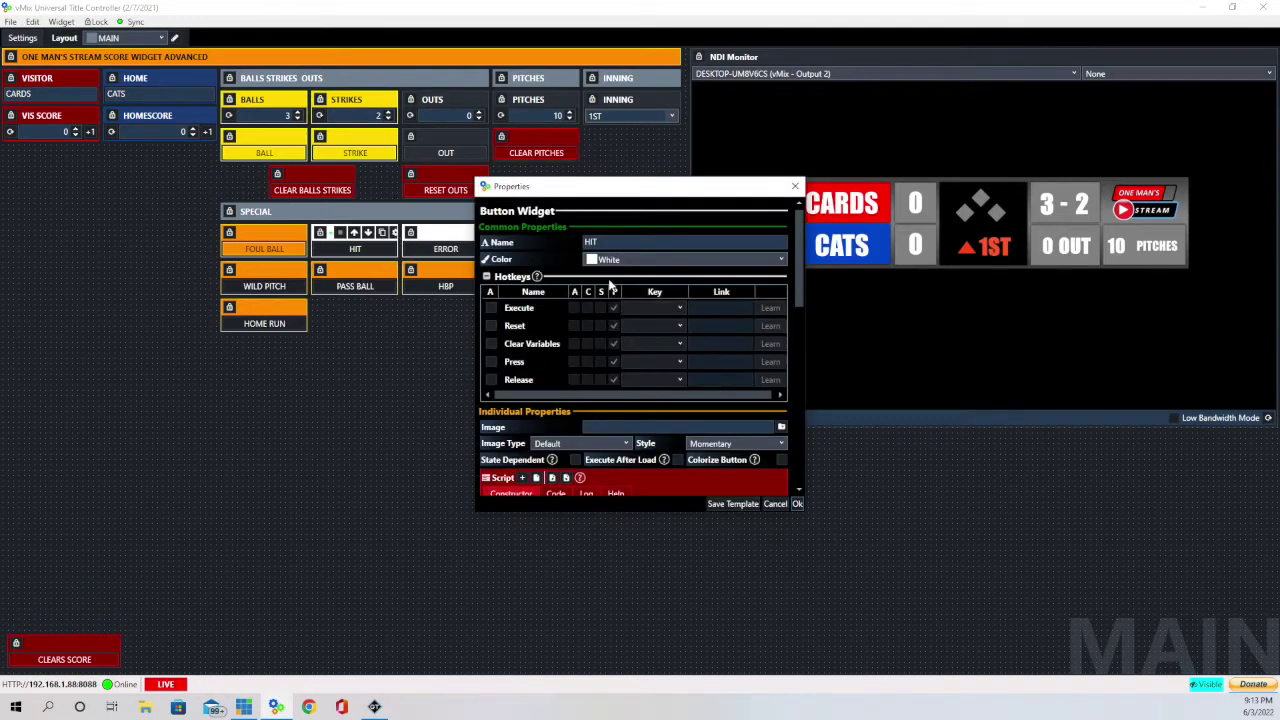
scroll(612, 284, "down", 1)
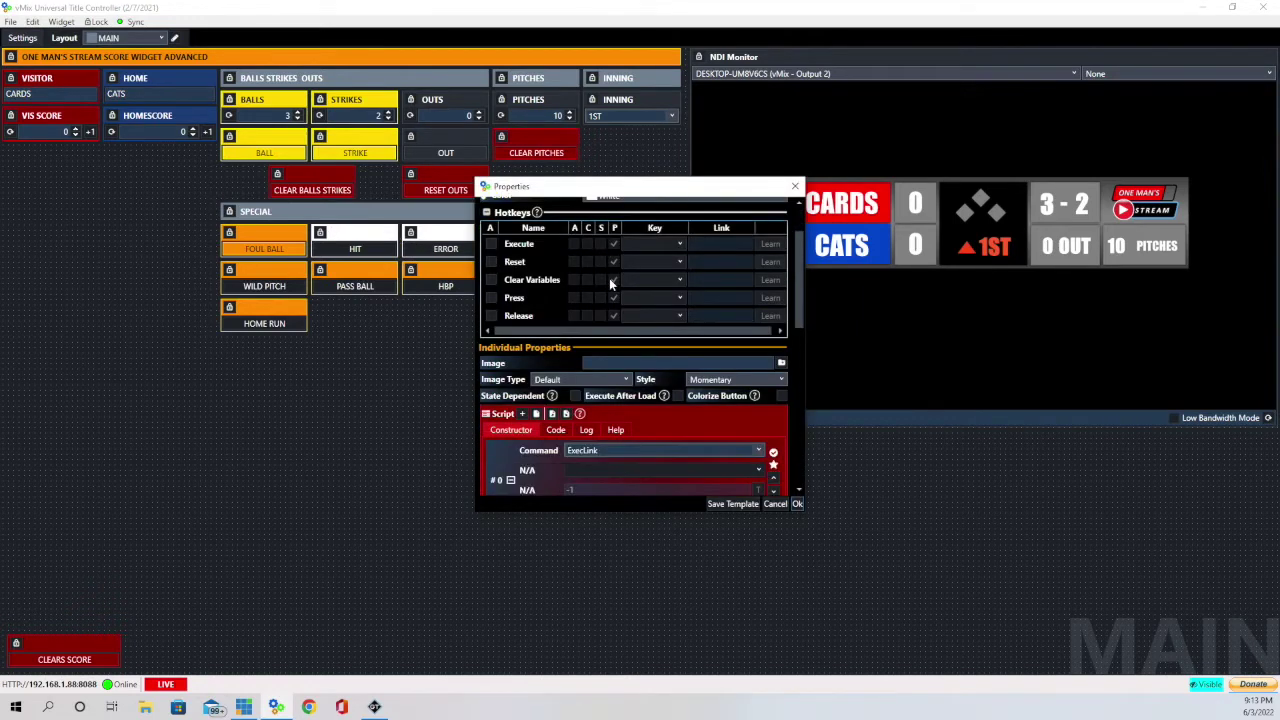
scroll(609, 278, "down", 1)
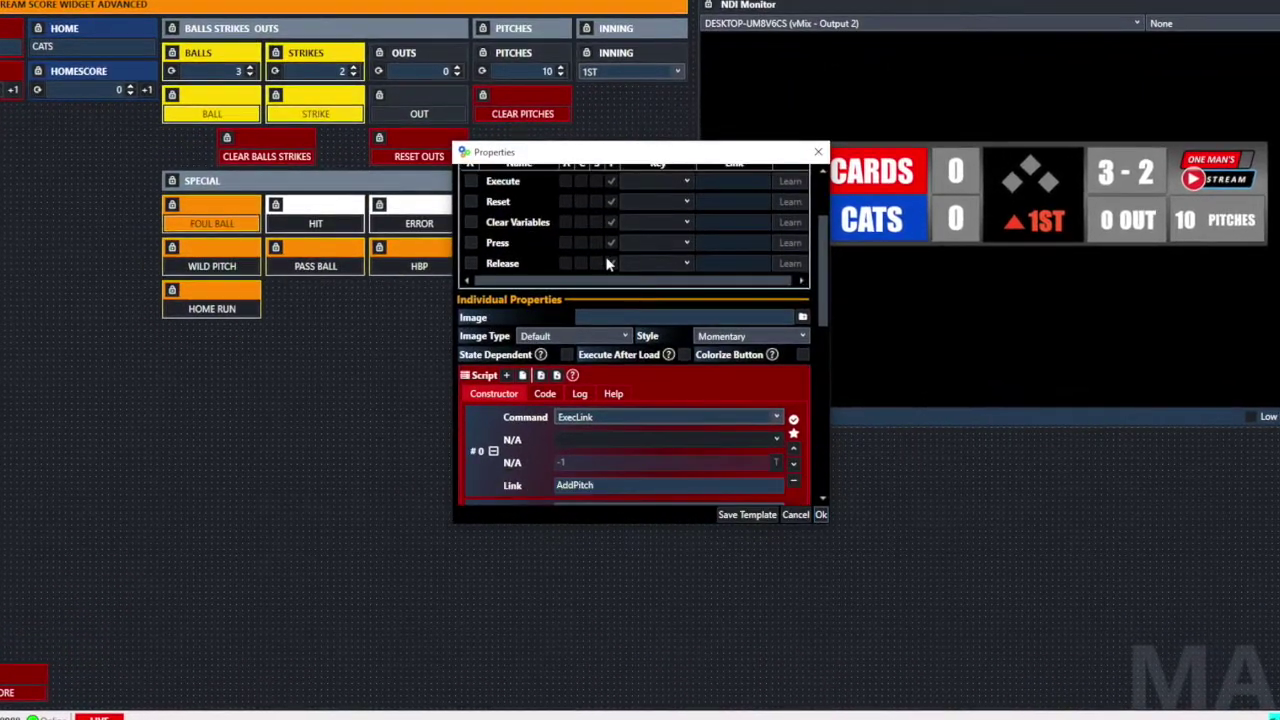
scroll(606, 263, "down", 2)
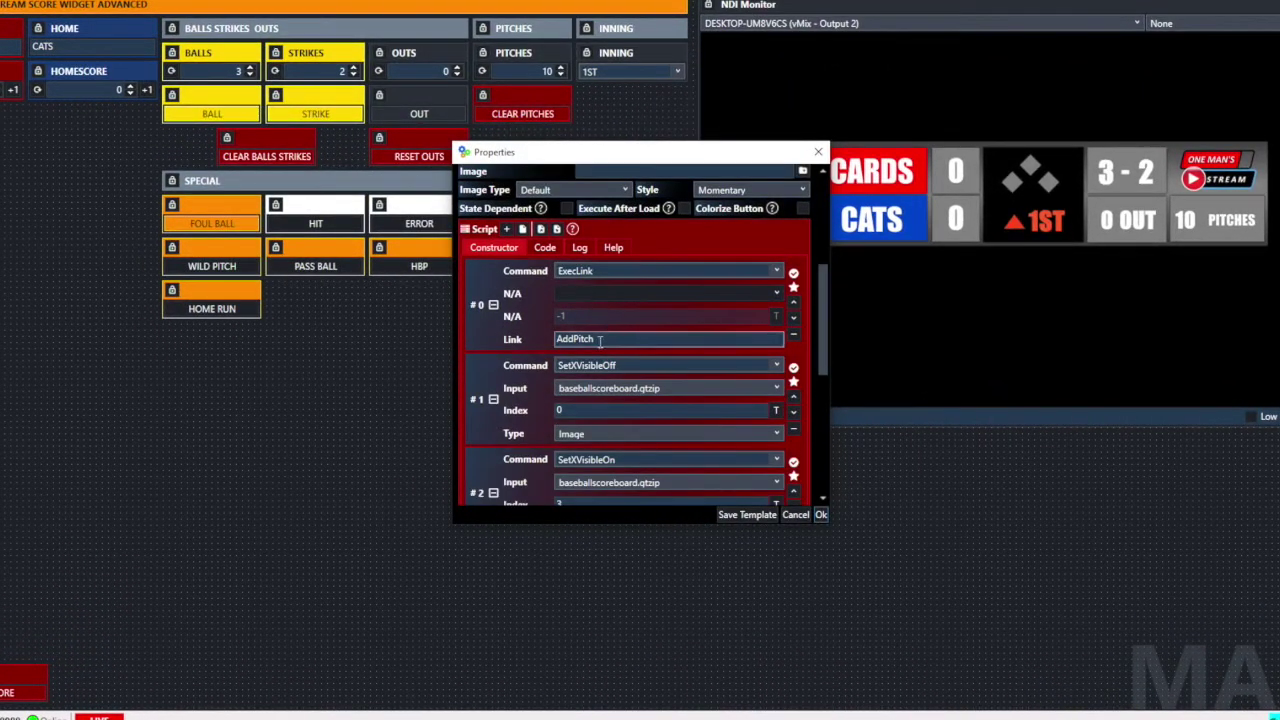
scroll(601, 342, "down", 1)
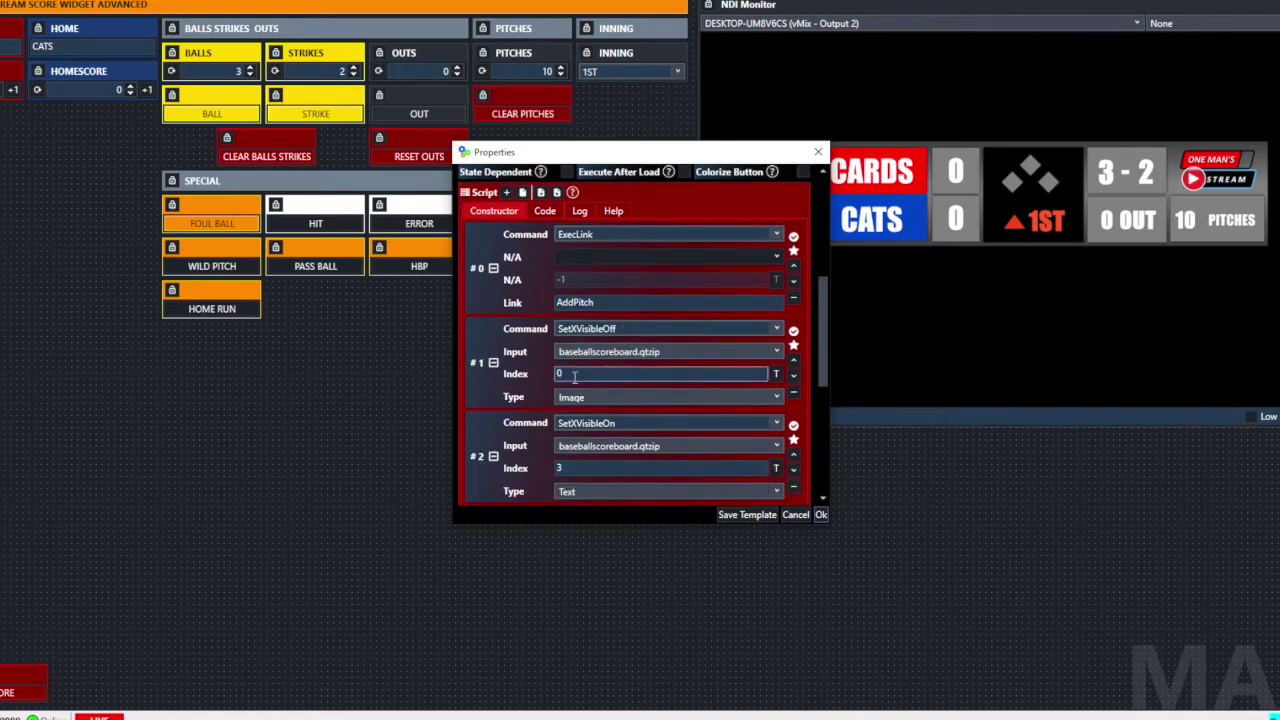
Check which scoreboard elements the SetXVisibleOff and SetXVisibleOn commands in the HIT button's script target, looking up the title index list
left_click(776, 373)
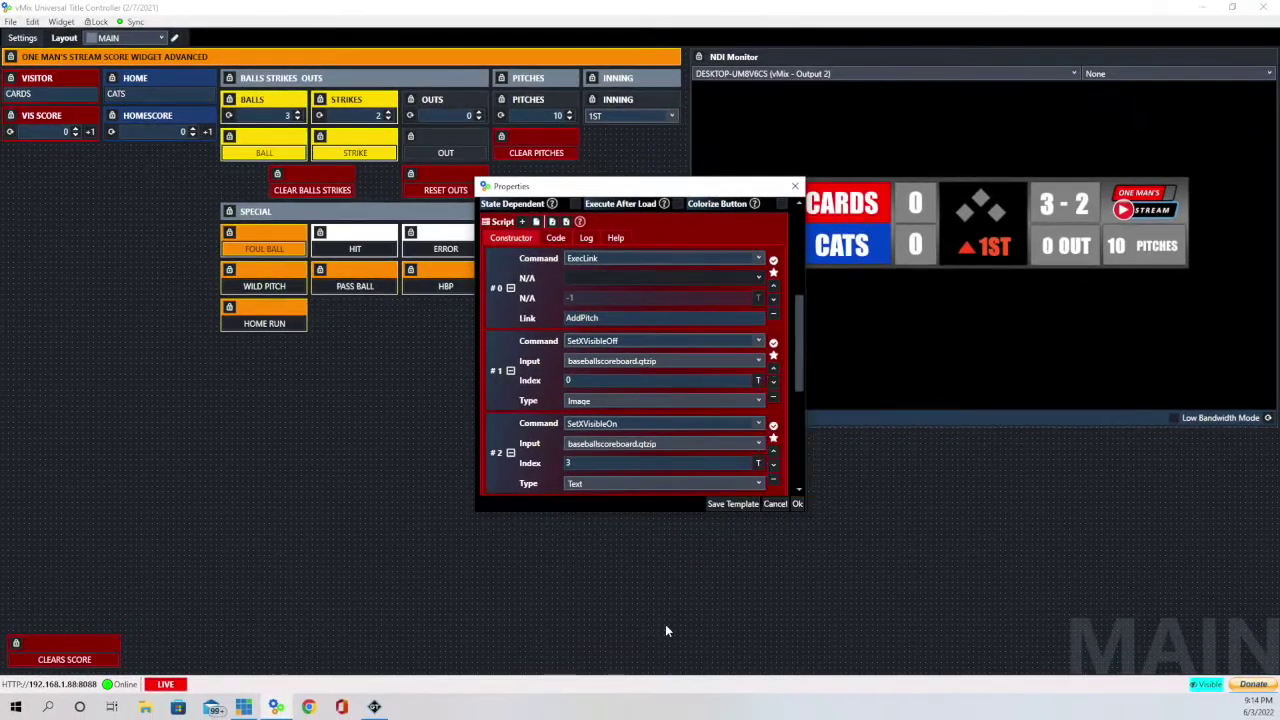
left_click(665, 626)
scroll(686, 428, "down", 1)
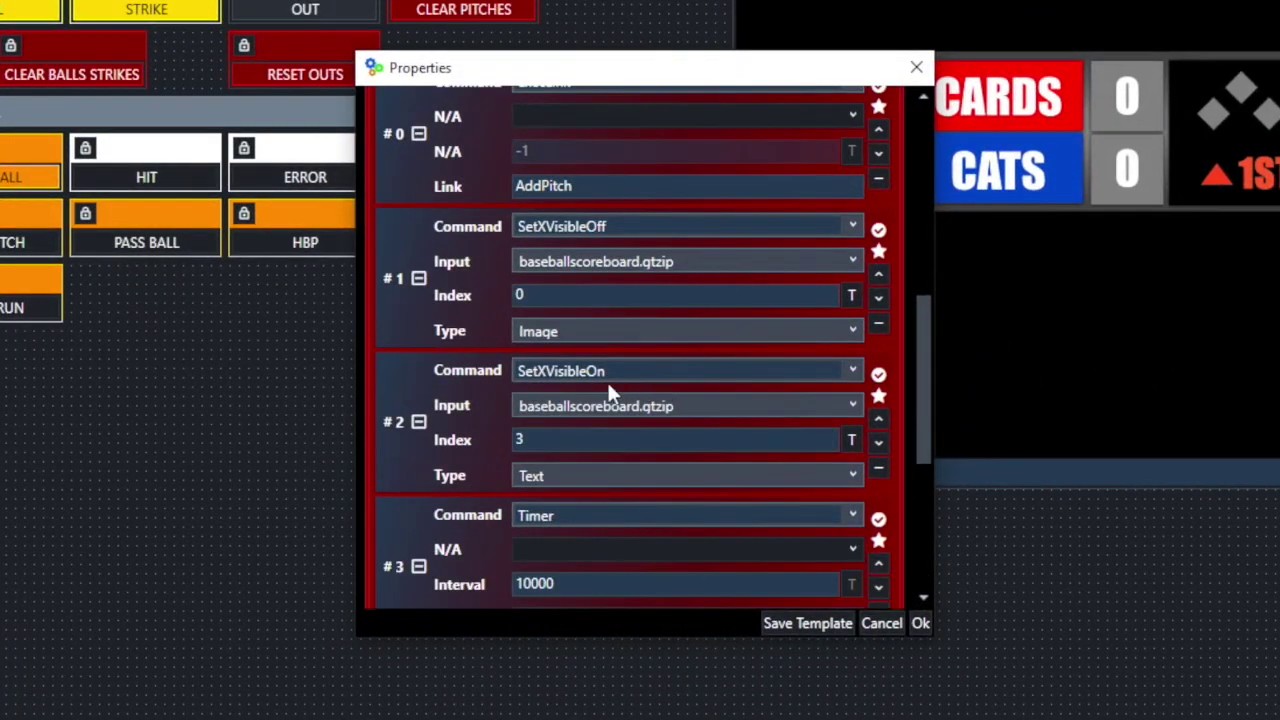
left_click(851, 443)
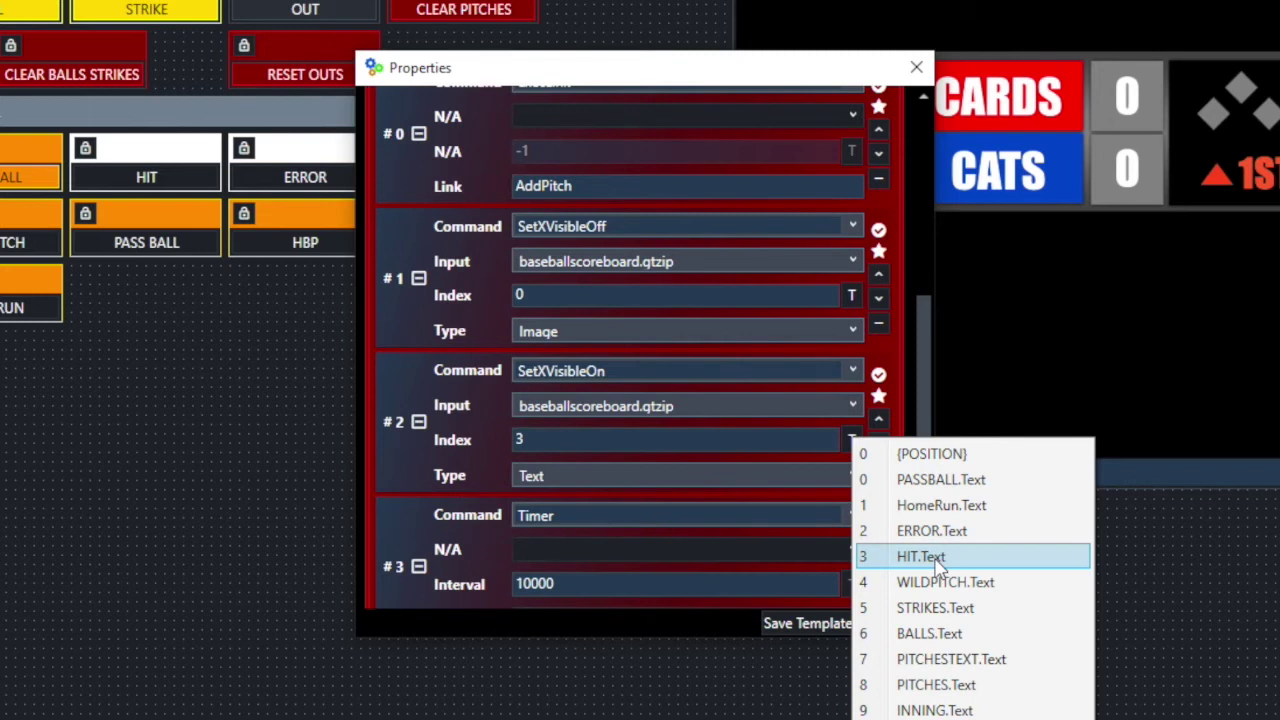
left_click(701, 380)
Read the HIT script's Timer interval and its closing SetXVisibleOff and SetXVisibleOn commands, and close the properties
scroll(701, 390, "down", 2)
scroll(640, 405, "down", 2)
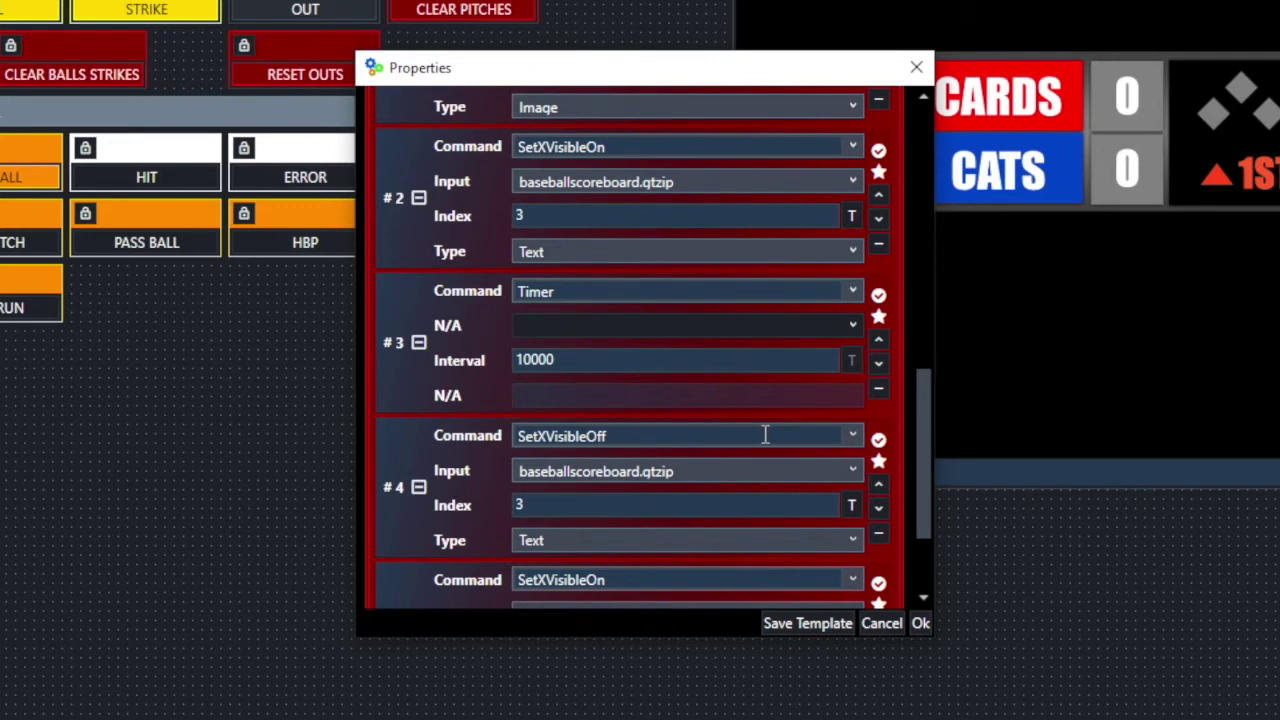
scroll(764, 436, "down", 3)
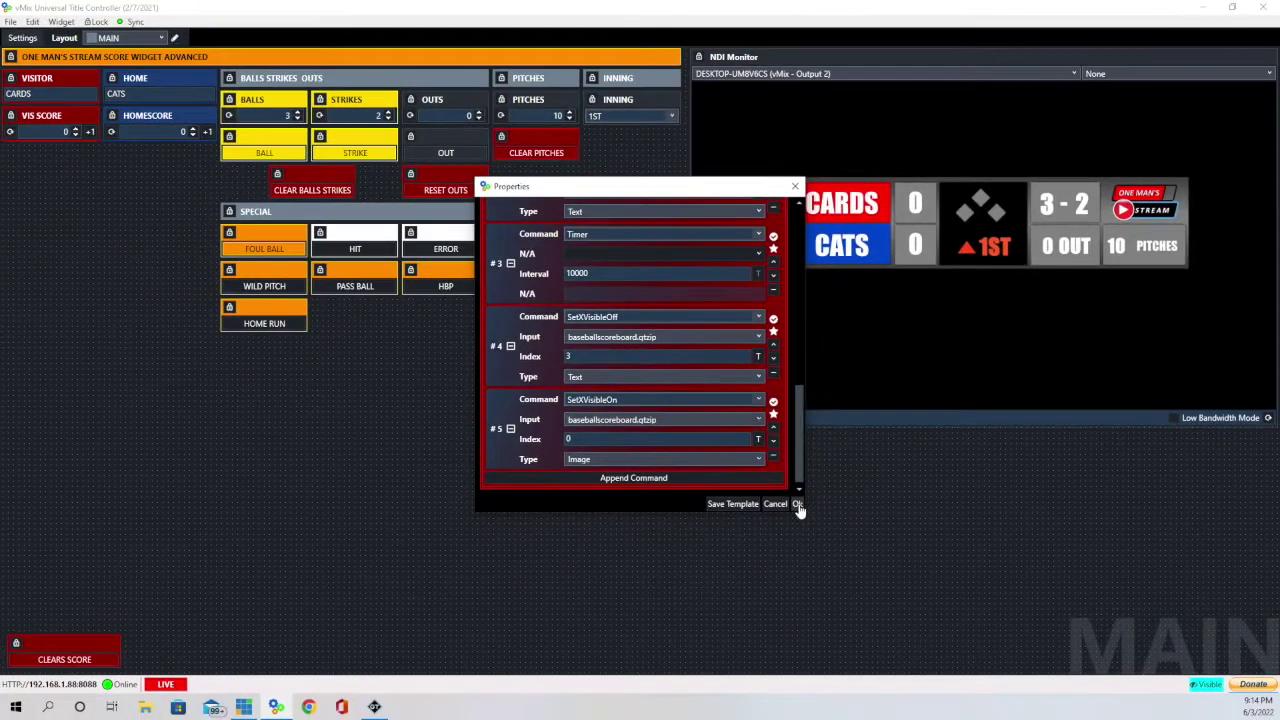
left_click(918, 621)
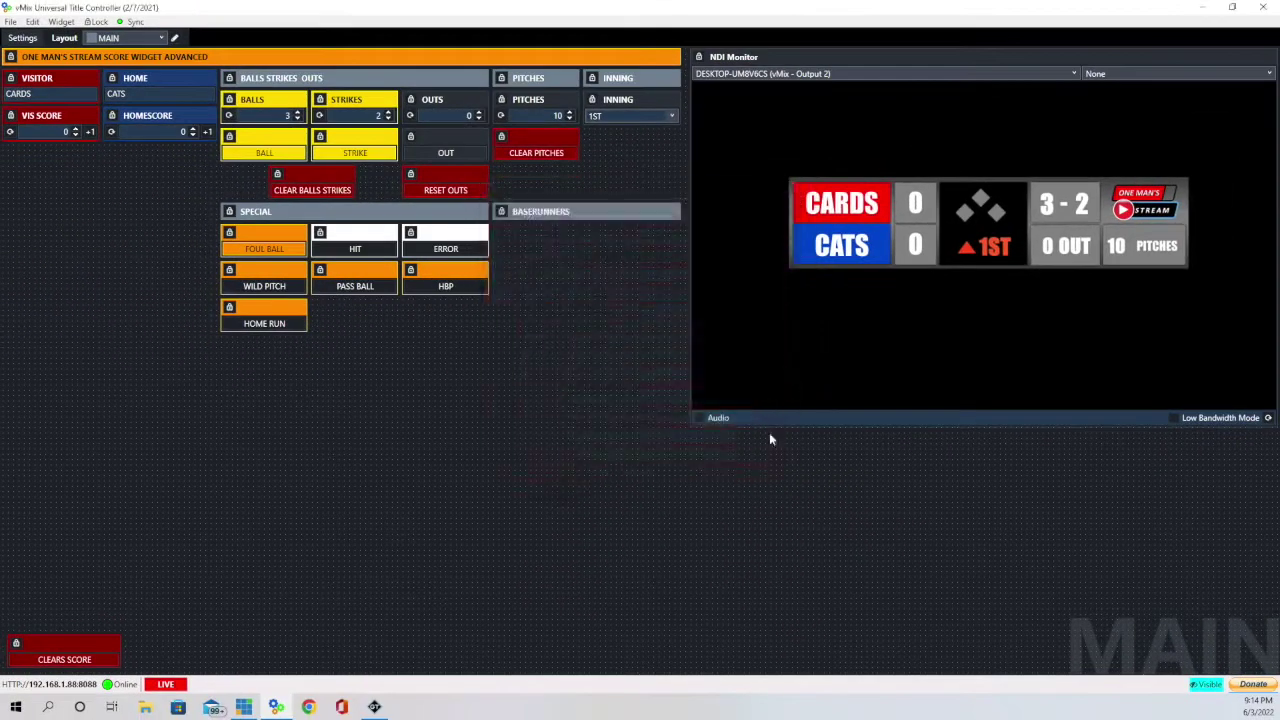
Trigger the HIT, WILD PITCH, PASS BALL, HBP and HOME RUN events one after another on the scoreboard
left_click(355, 250)
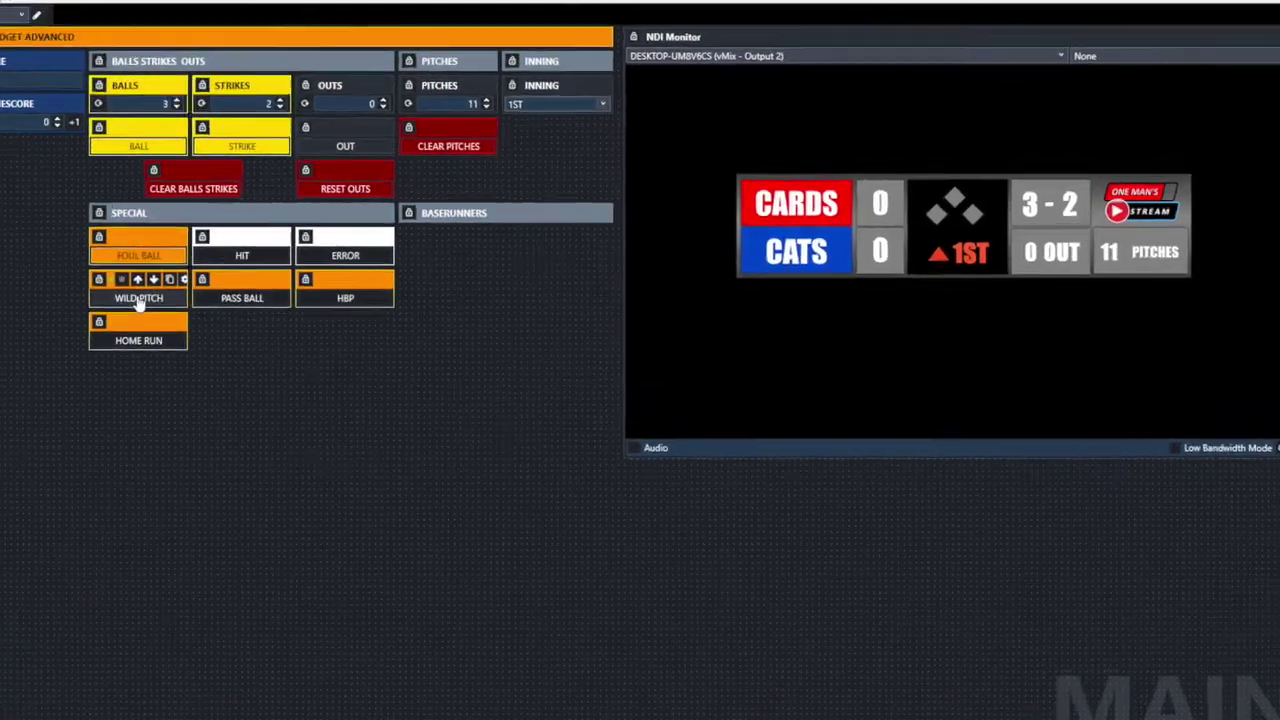
left_click(264, 286)
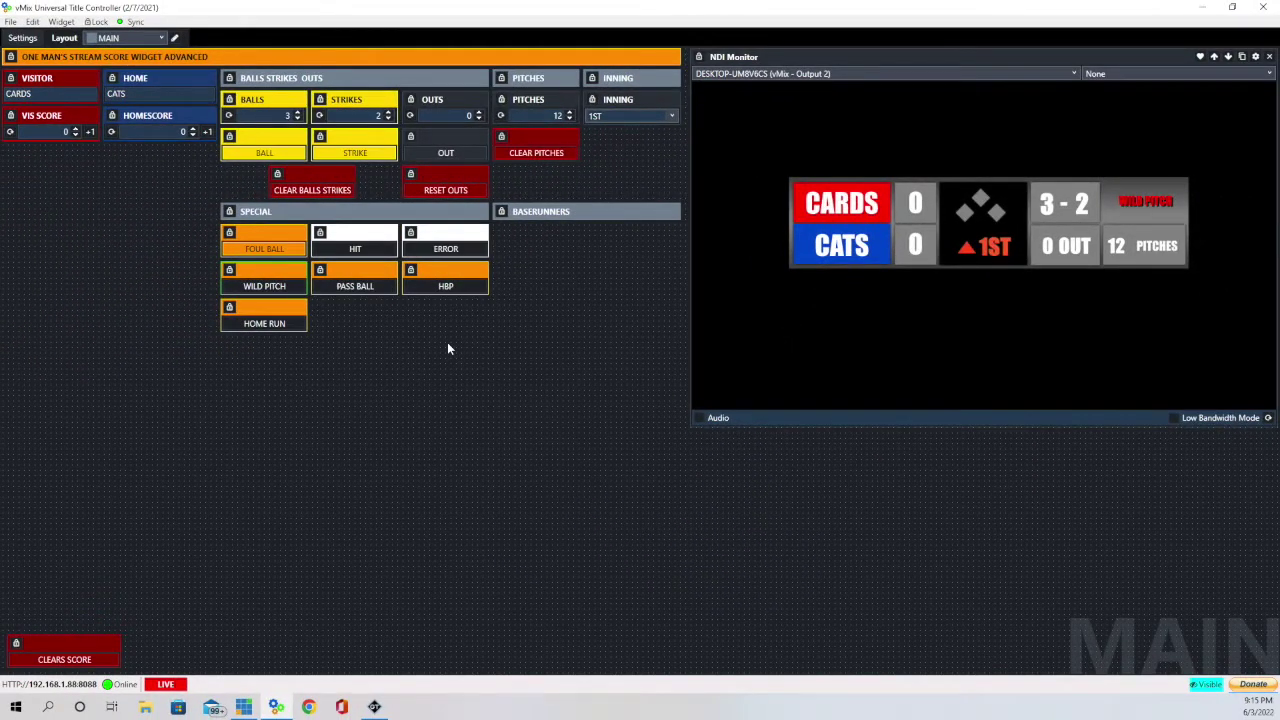
left_click(375, 286)
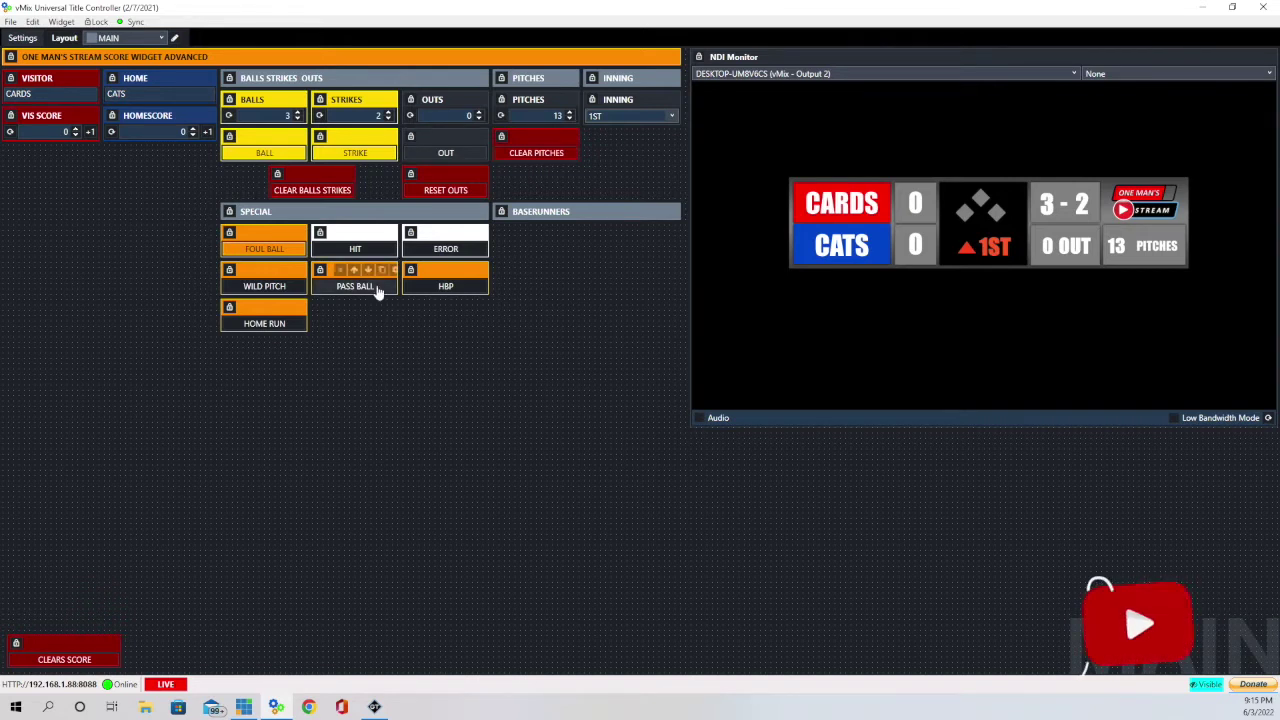
left_click(447, 286)
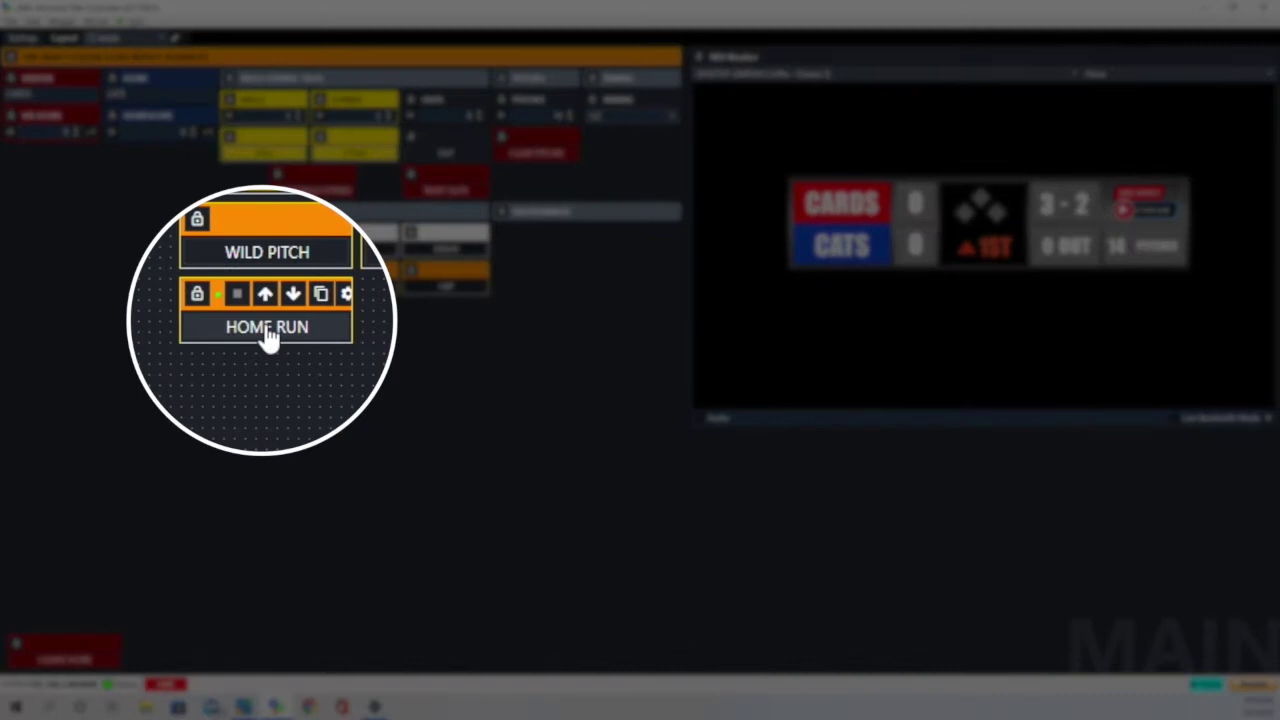
left_click(265, 328)
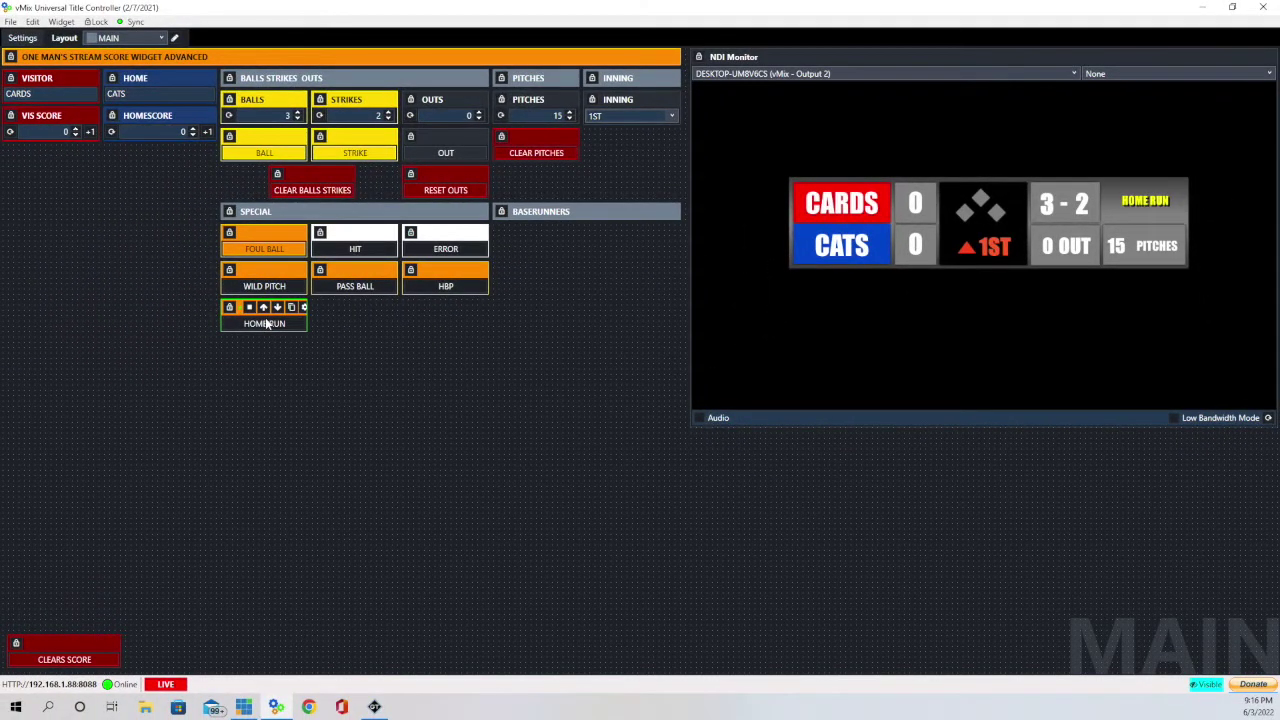
left_click(266, 325)
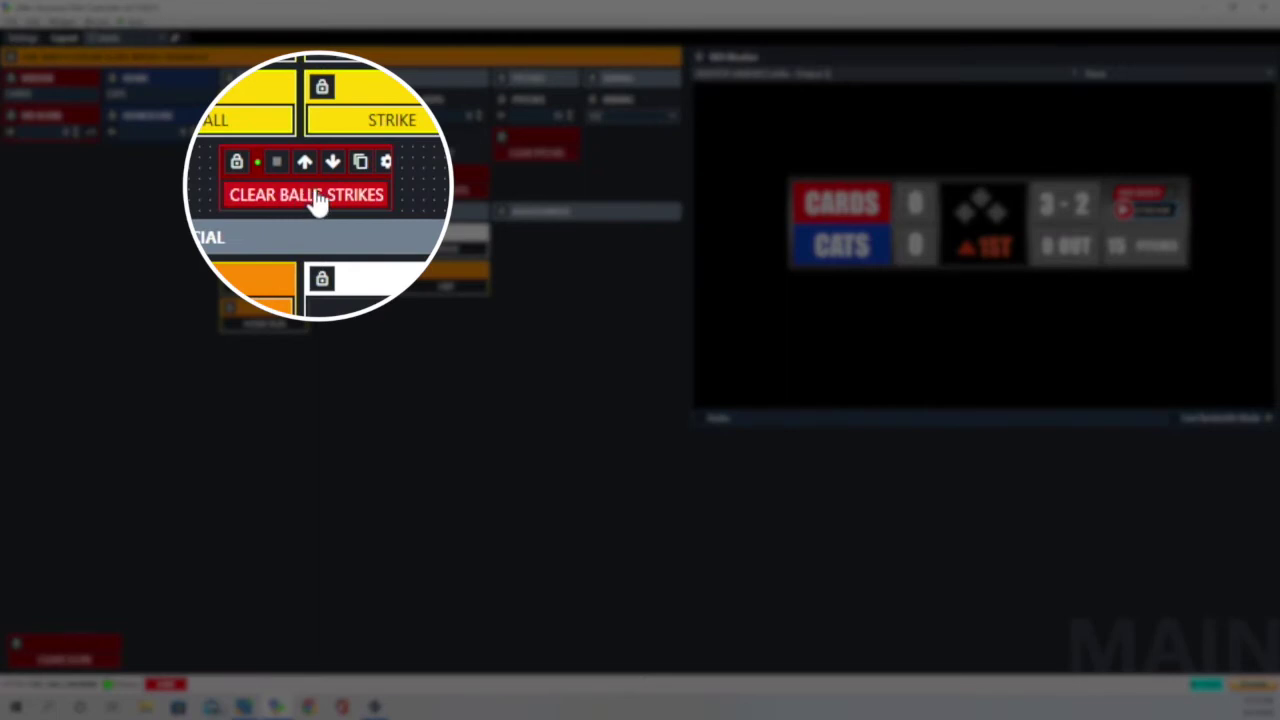
Check the Reset and +1 hotkey links of the BALLS and STRIKES score widgets, including the title mapping for BALLS
left_click(316, 198)
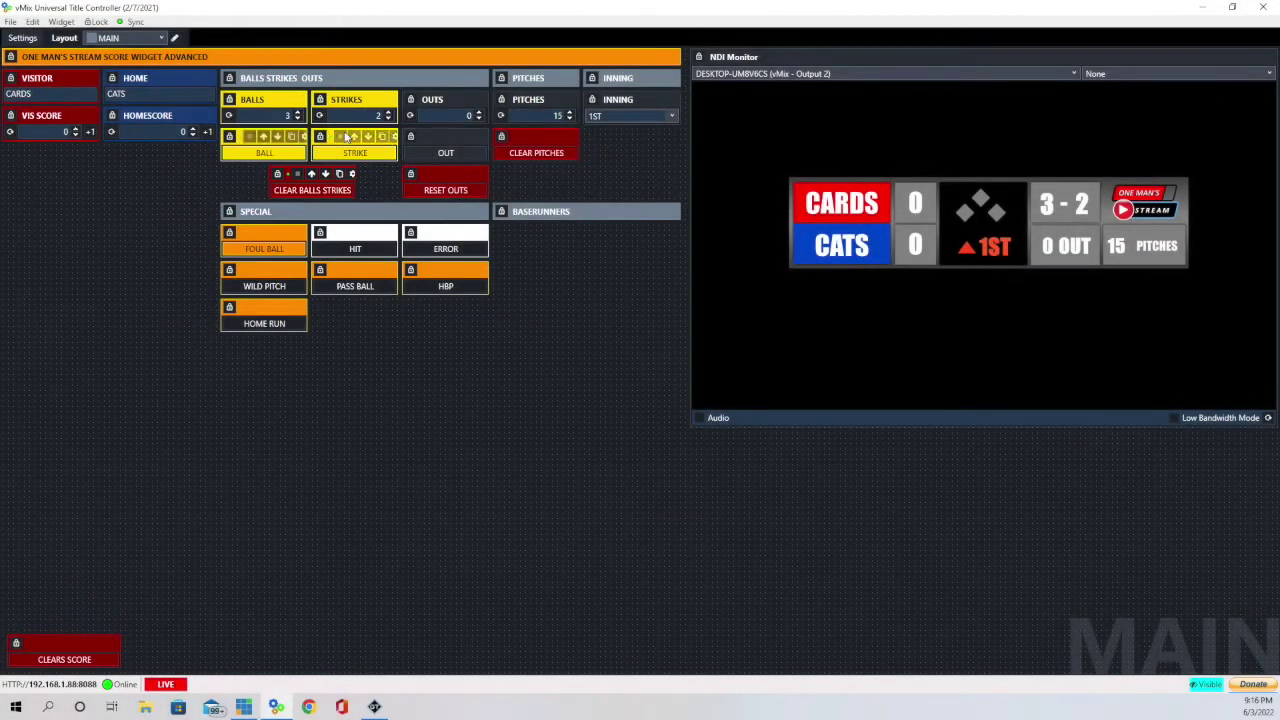
left_click(286, 99)
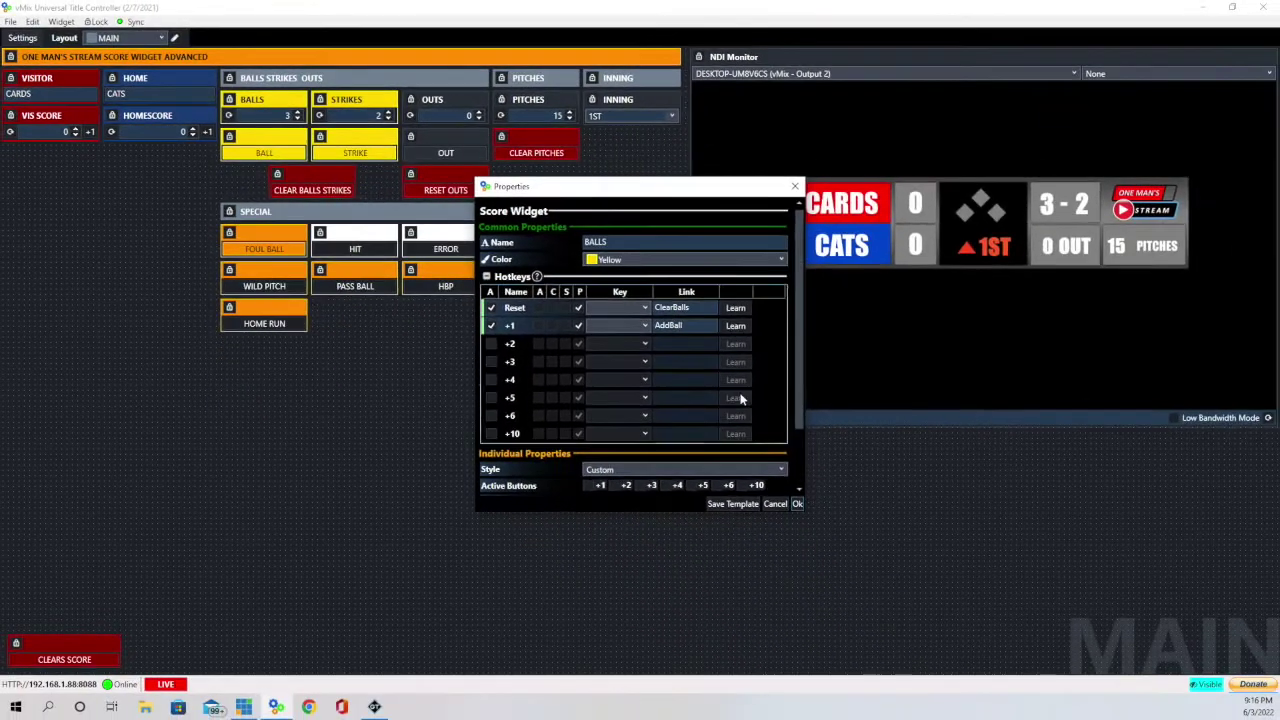
scroll(772, 419, "down", 3)
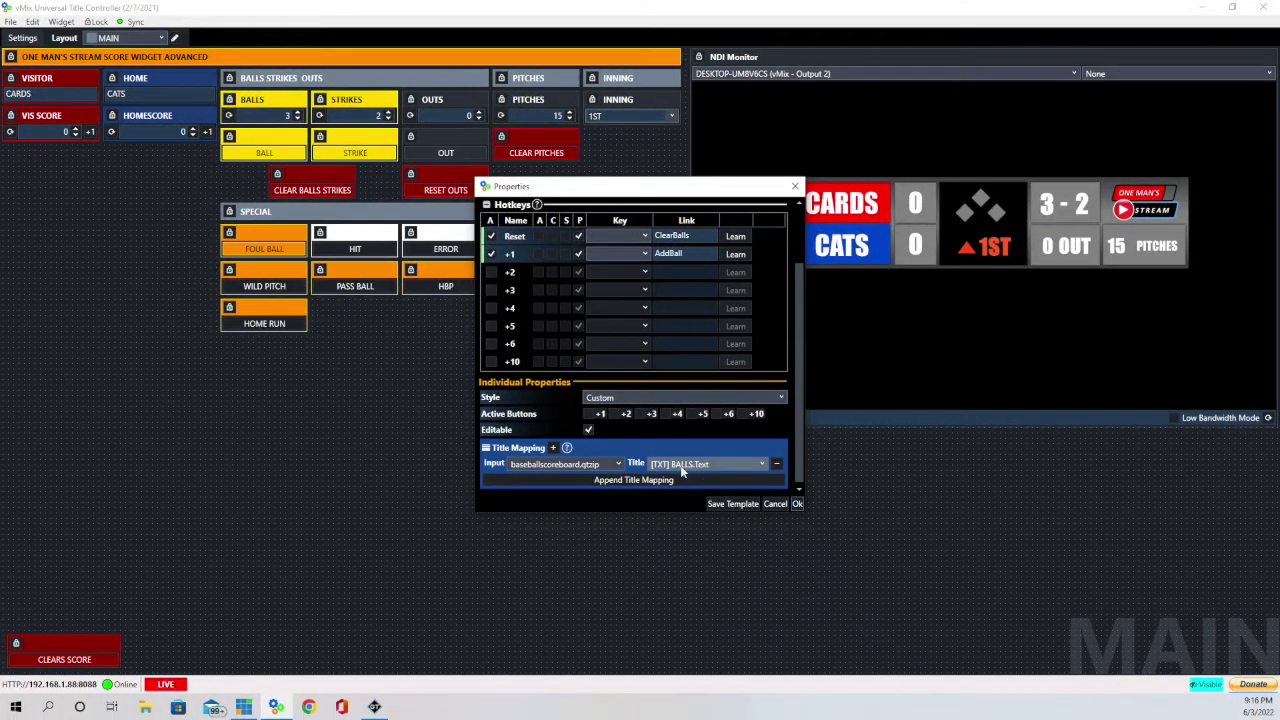
left_click(797, 503)
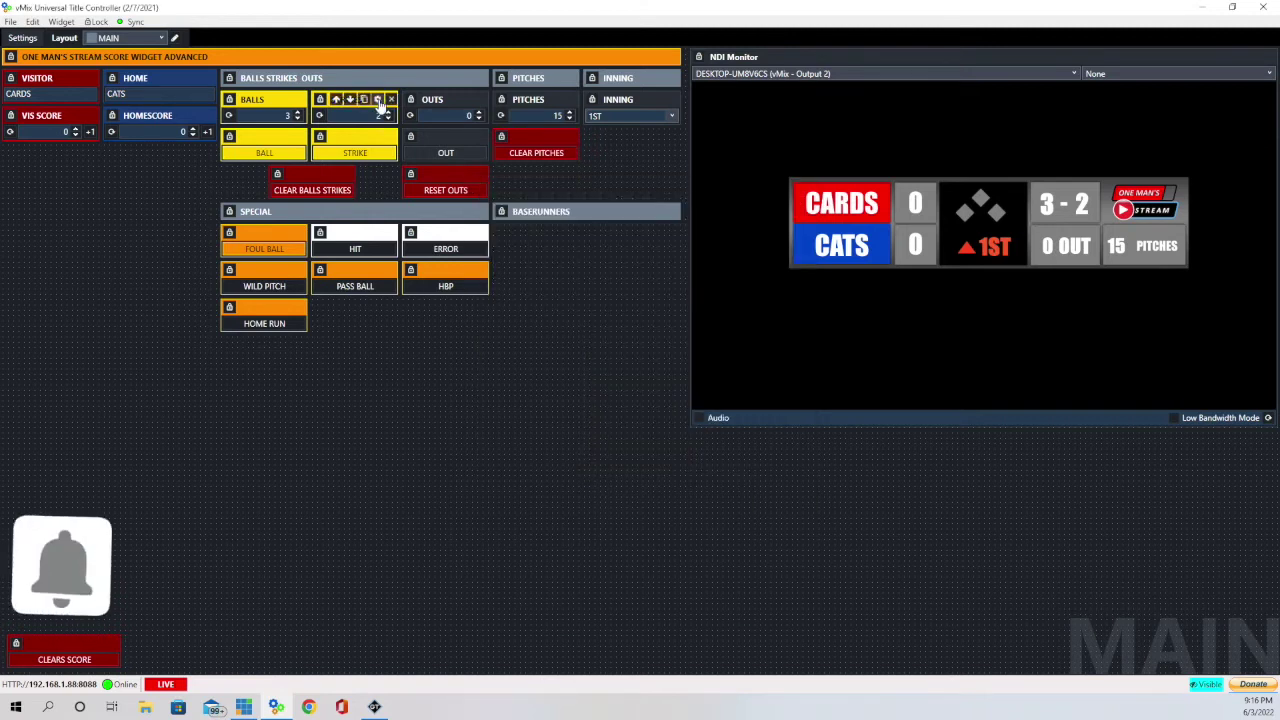
left_click(378, 100)
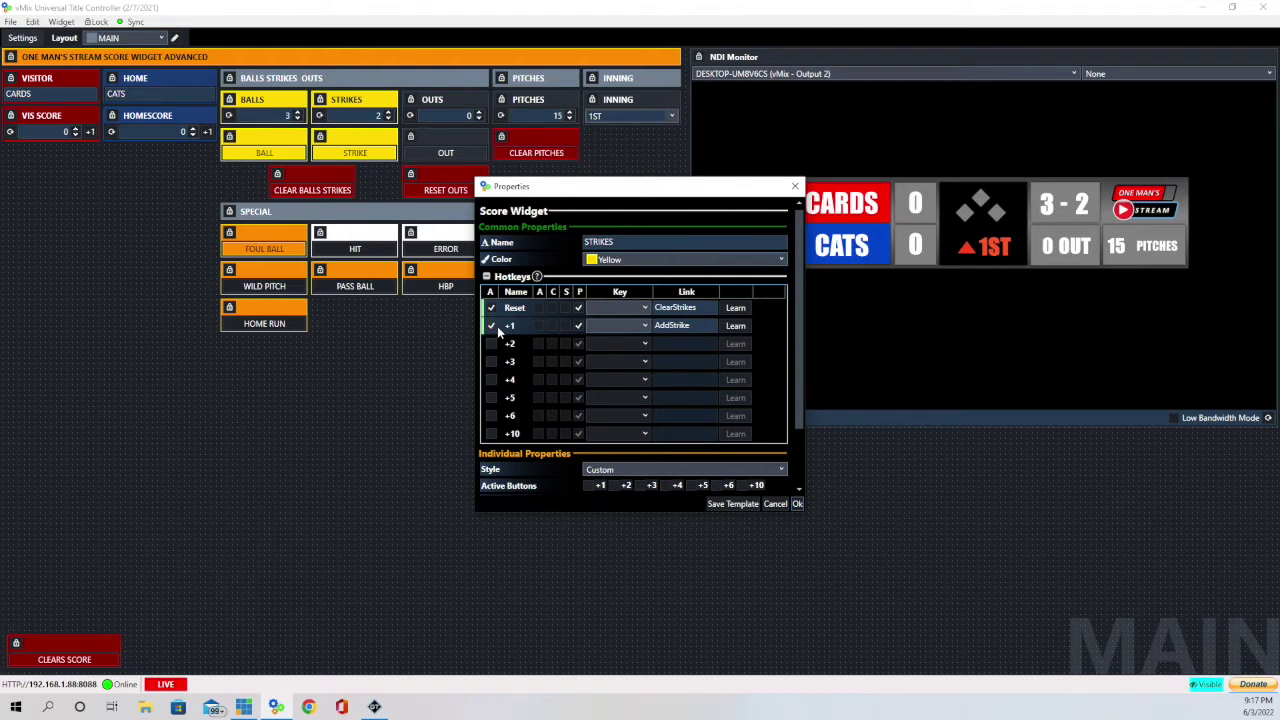
key("Return")
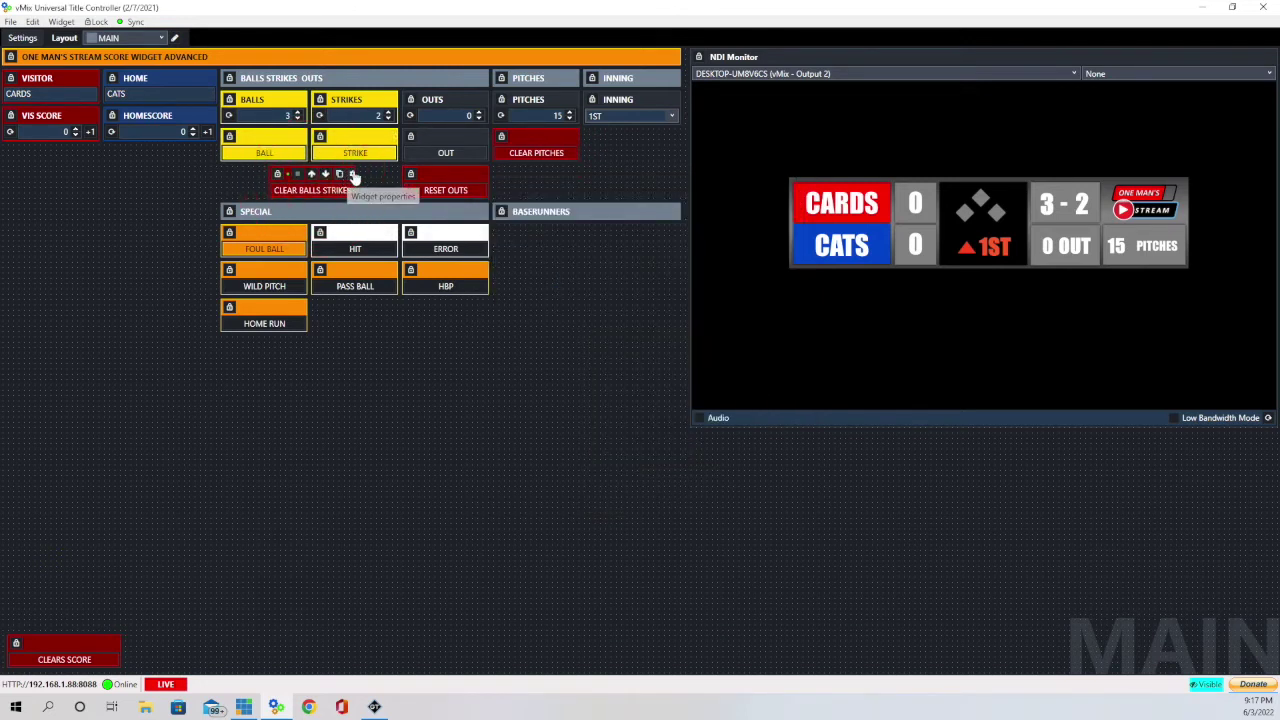
Examine the two ExecLink commands in the CLEAR BALLS STRIKES button's script, and clear the balls and strikes count with that button
left_click(353, 175)
scroll(639, 336, "down", 5)
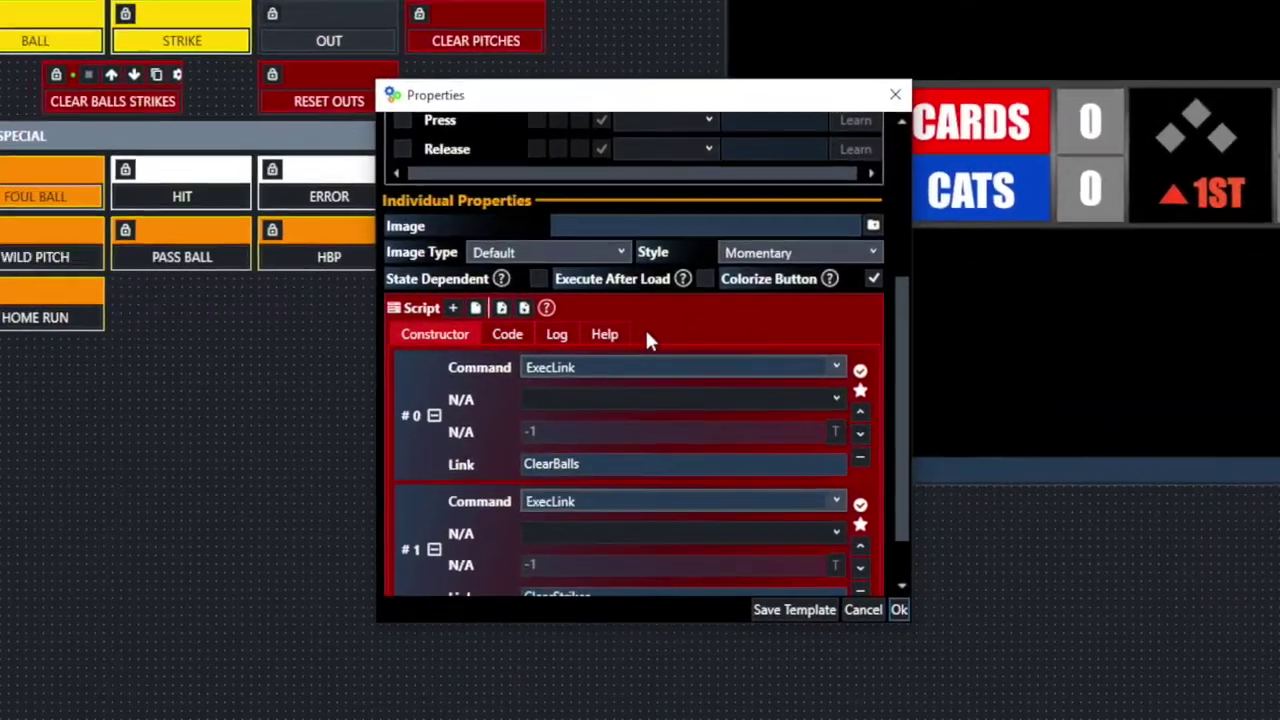
scroll(646, 340, "down", 2)
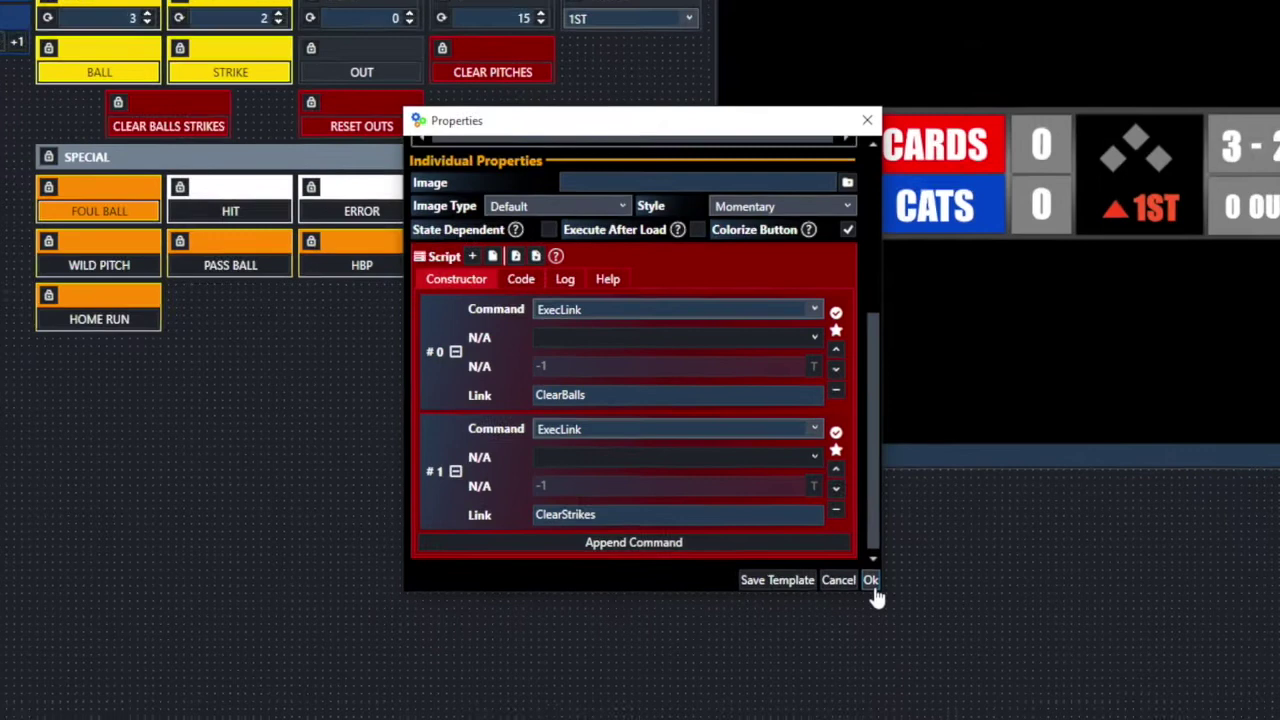
left_click(920, 631)
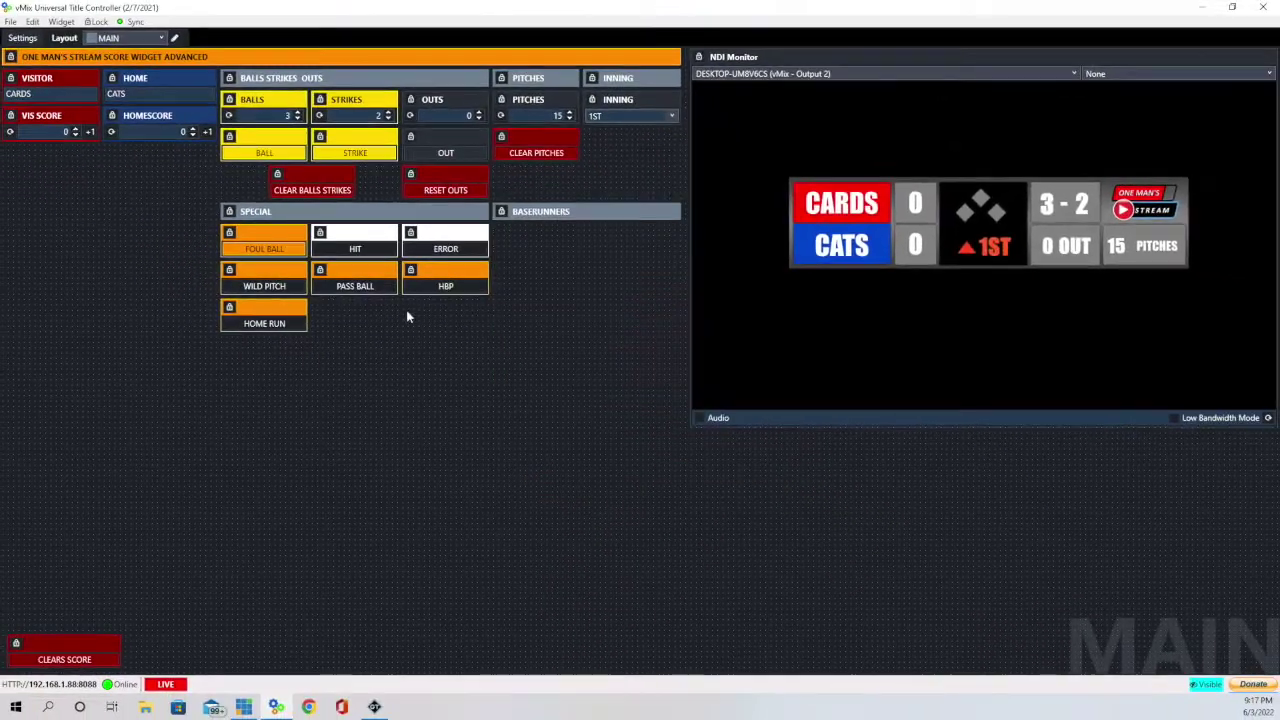
left_click(307, 193)
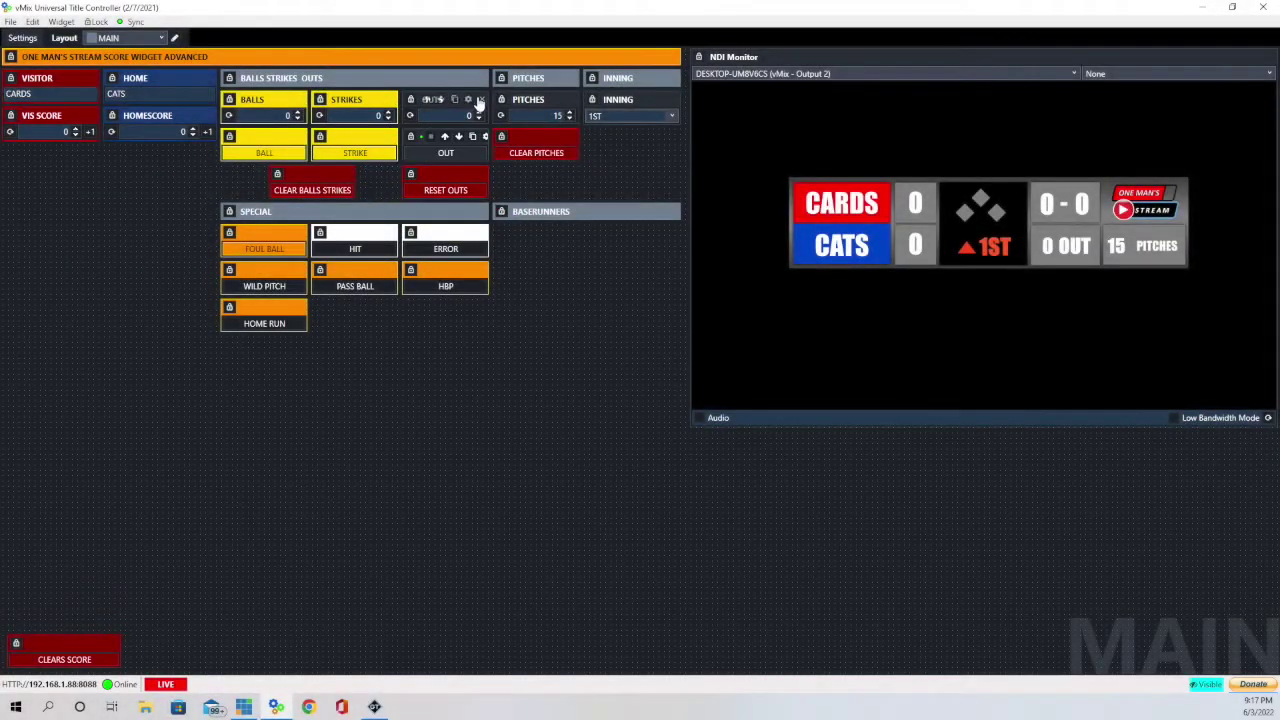
Check the hotkey link names for Reset and +1 in the OUTS score widget's properties
left_click(467, 100)
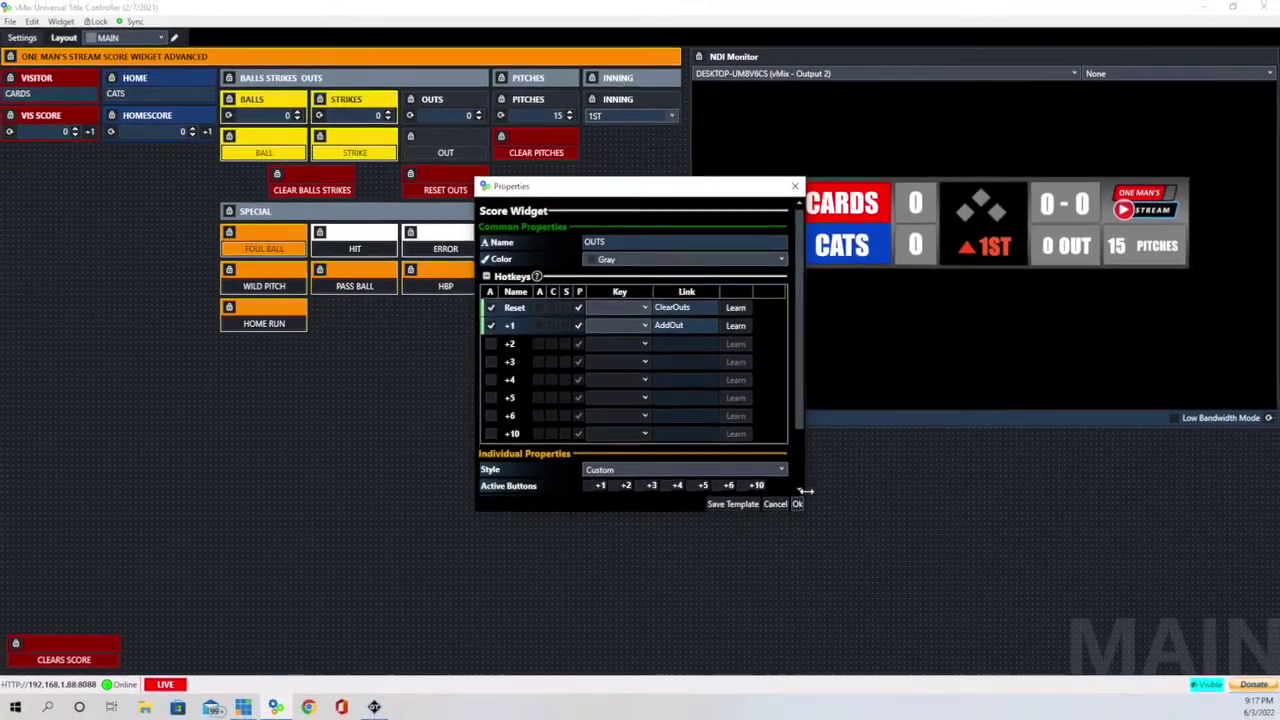
left_click(825, 533)
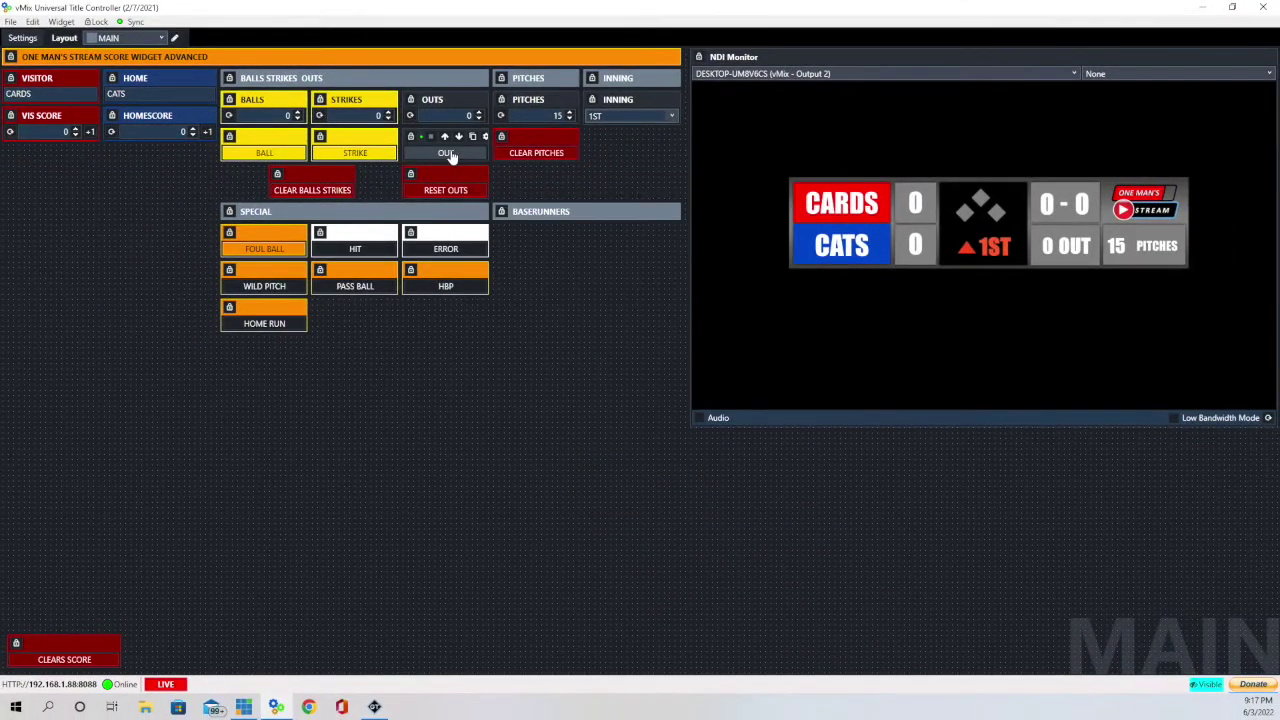
Add two outs to the scoreboard with the OUT button and reset the outs
left_click(446, 153)
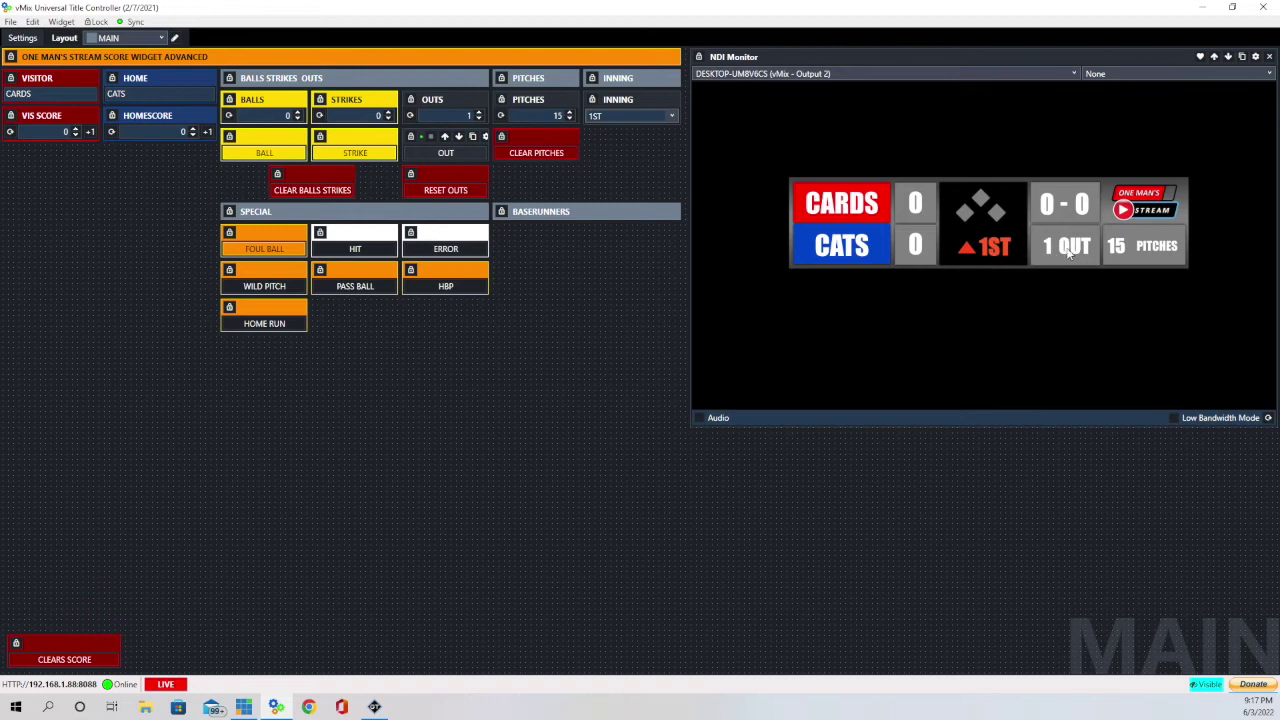
left_click(442, 155)
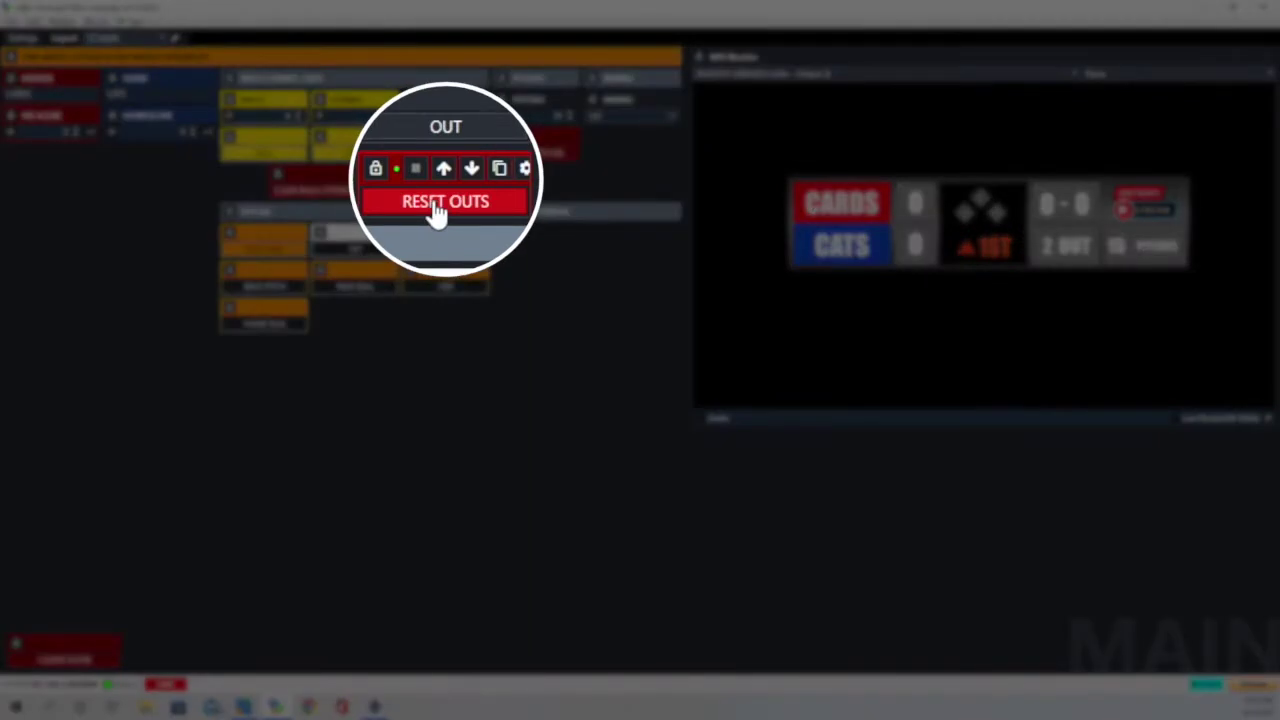
left_click(445, 190)
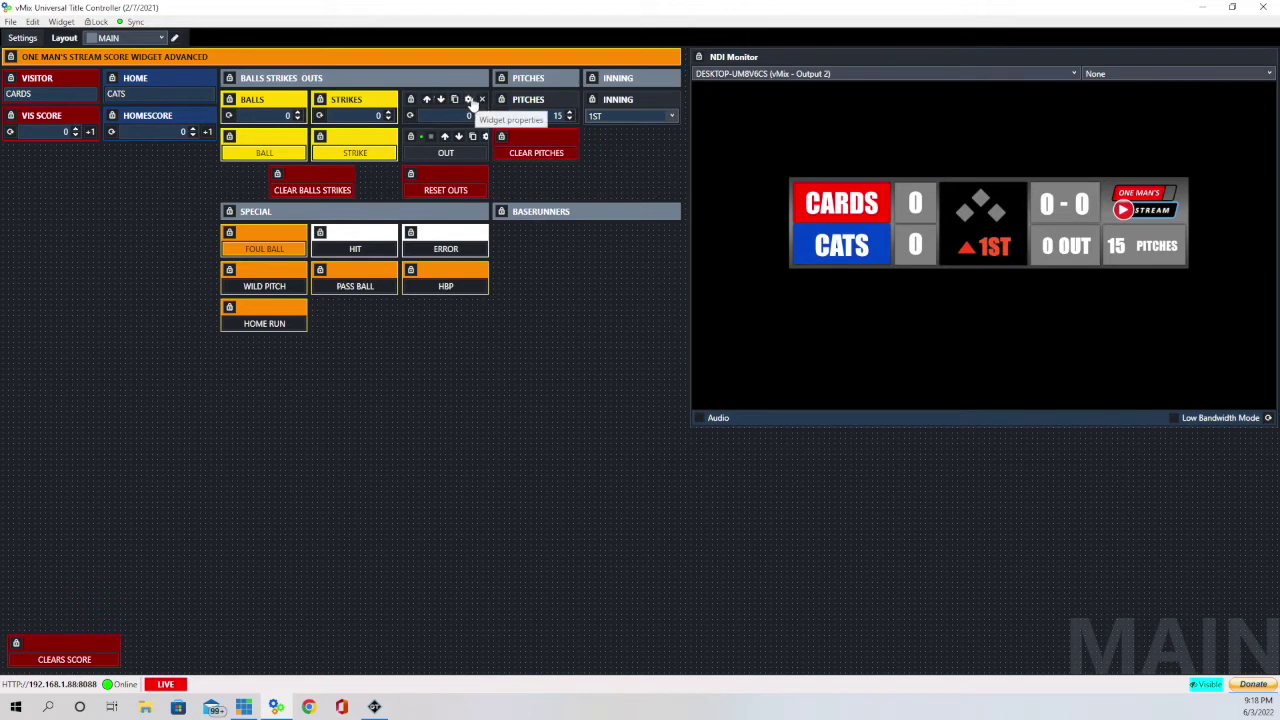
Compare the OUT button's ExecLink link name with the +1 hotkey link in the OUTS widget's properties
left_click(486, 137)
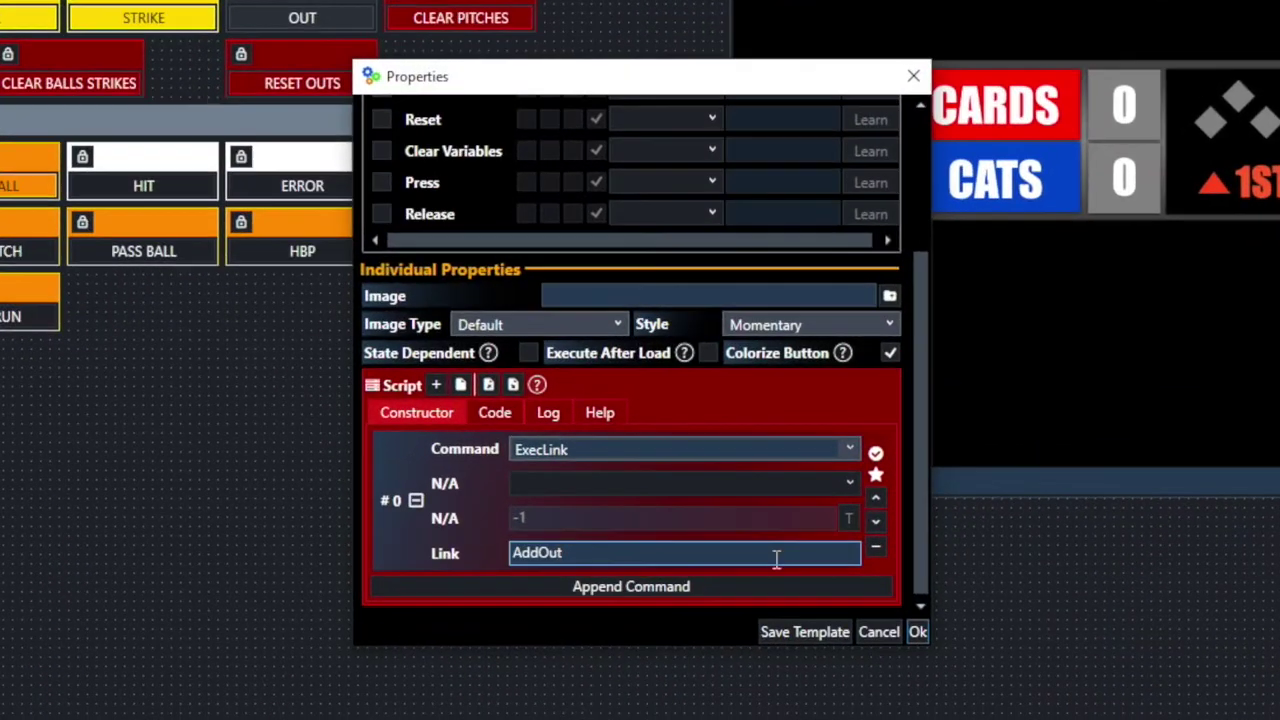
left_click(917, 632)
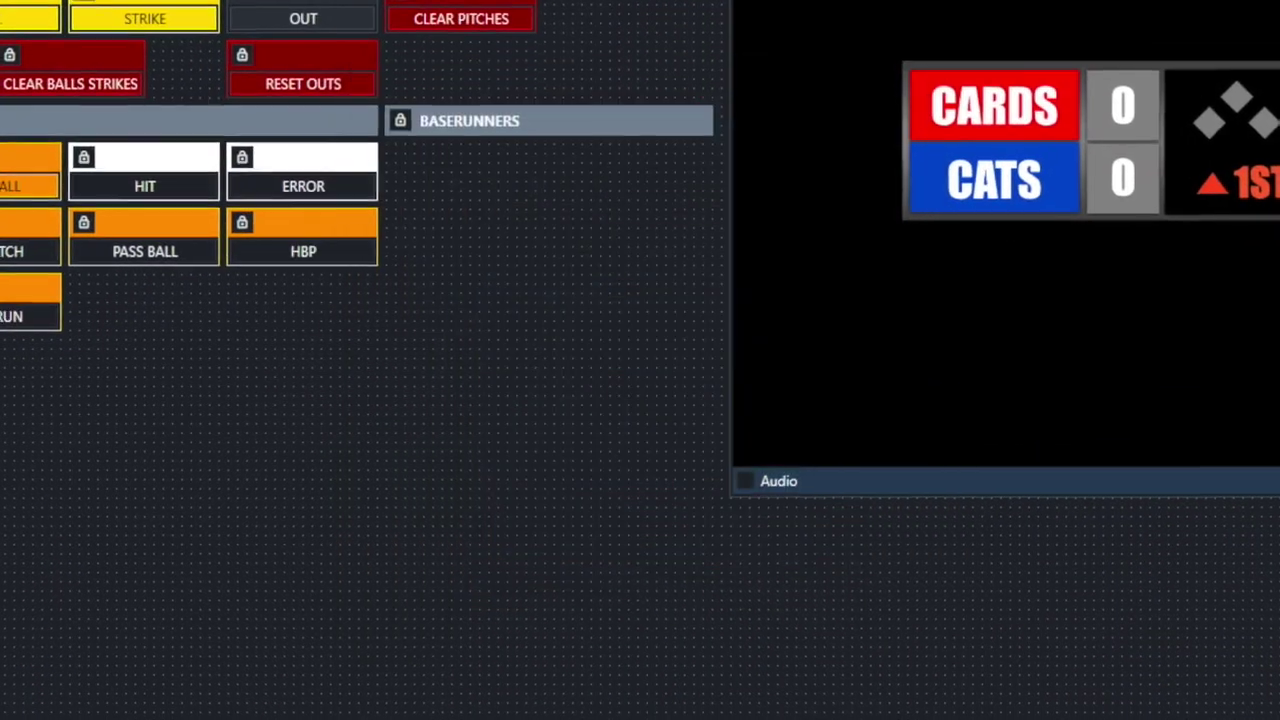
left_click(456, 84)
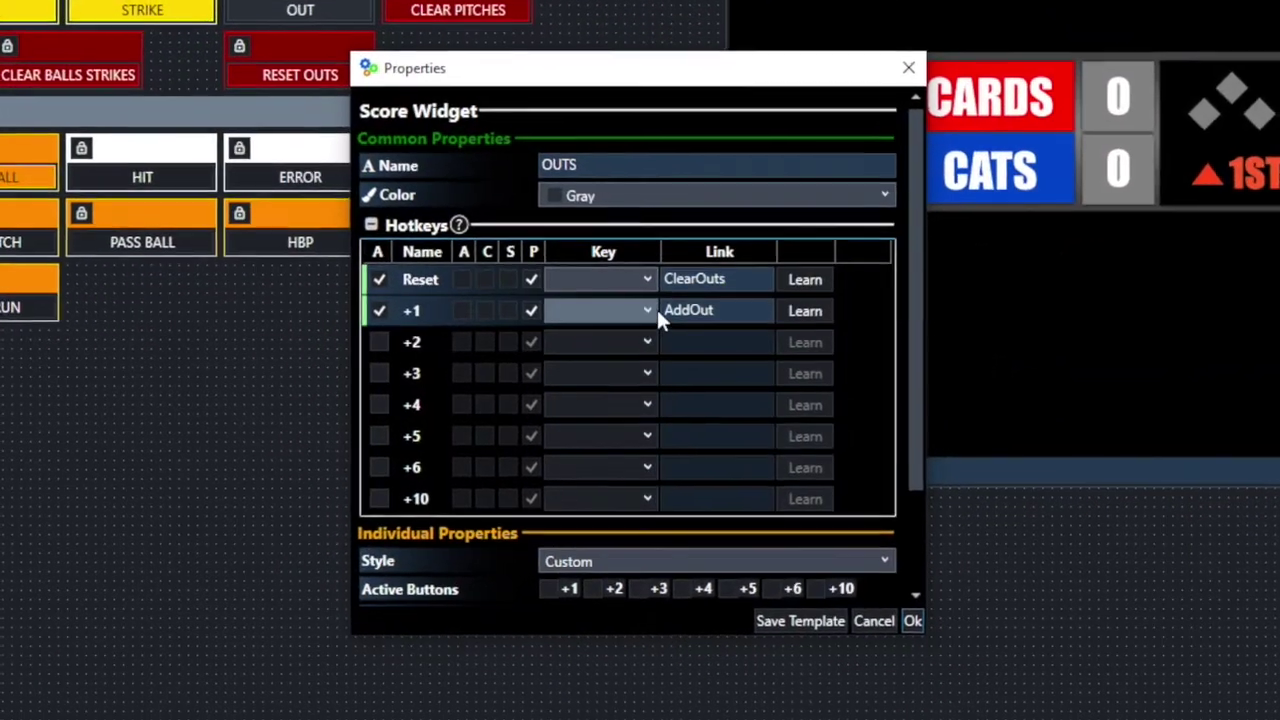
left_click(663, 325)
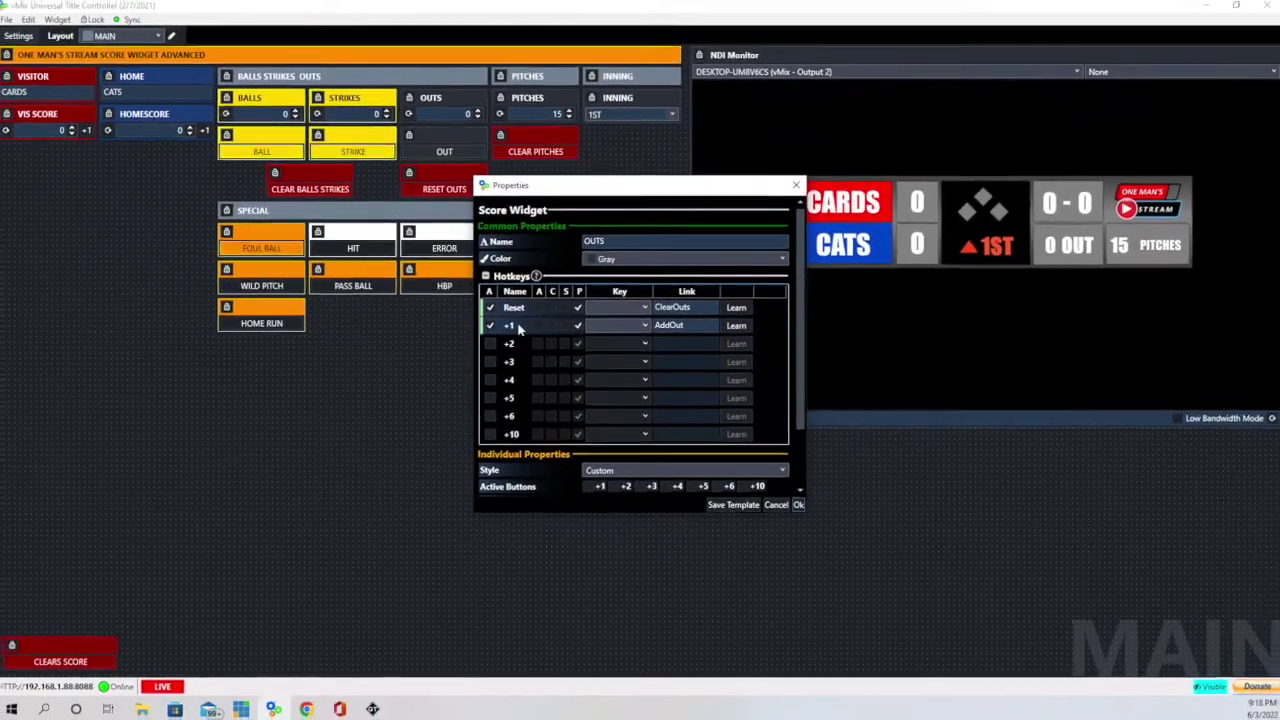
left_click(797, 503)
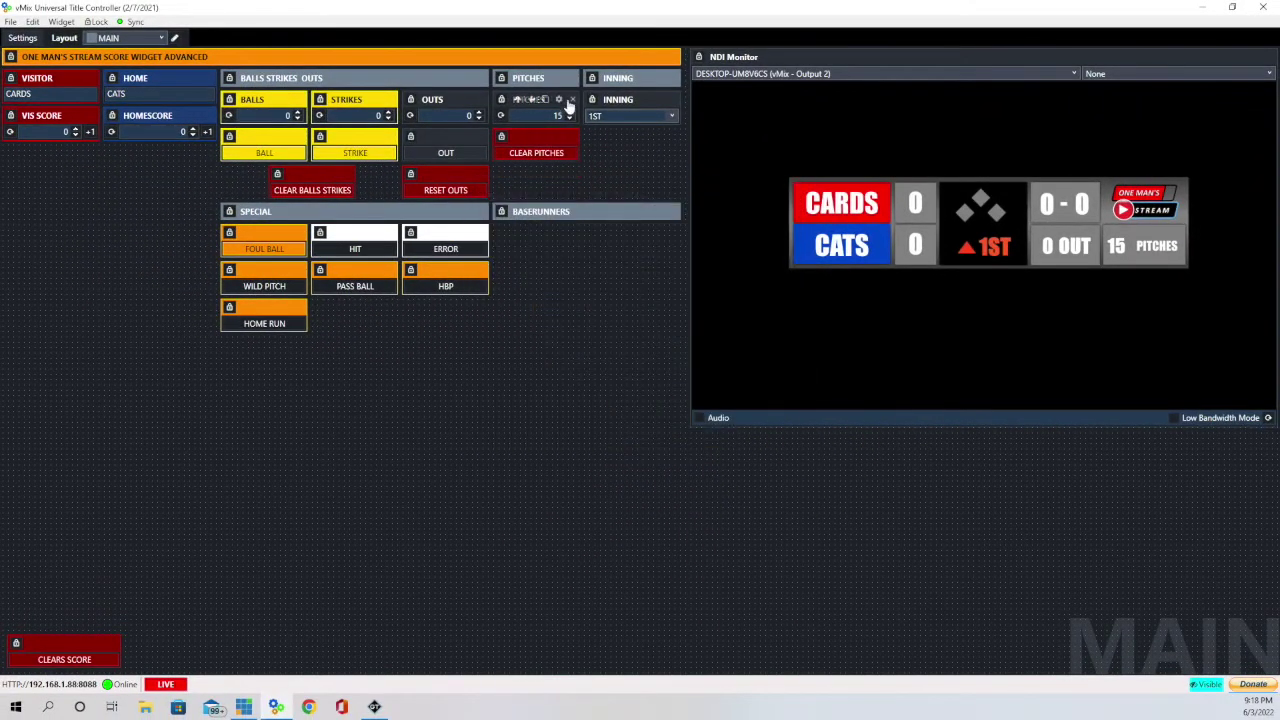
Review the Reset and +1 hotkey links of the PITCHES widget, and lower its pitch count to 14
left_click(559, 101)
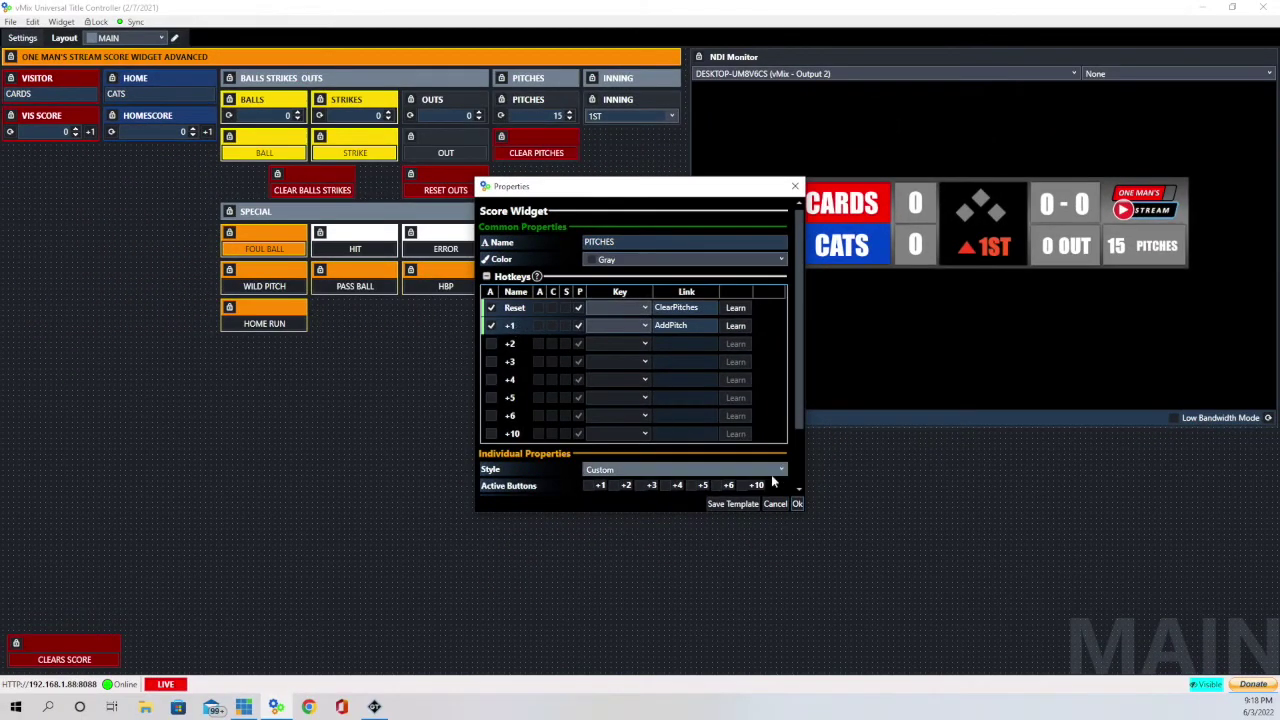
left_click(797, 503)
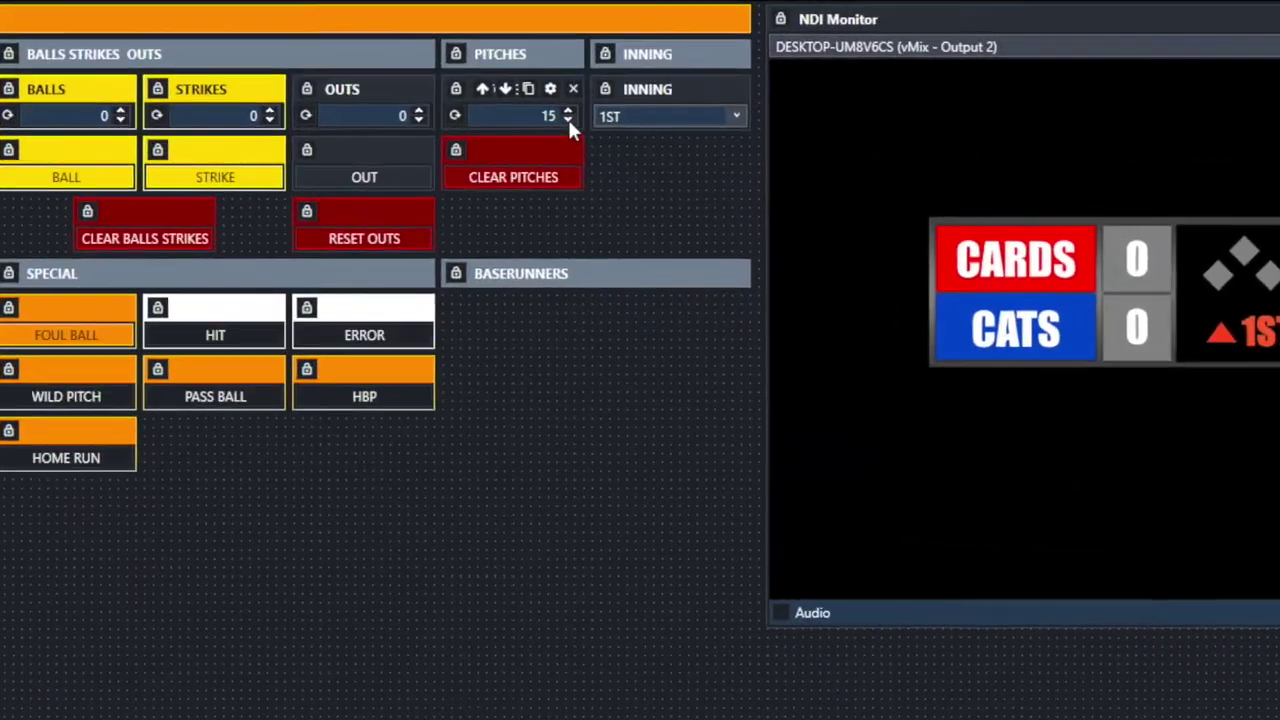
left_click(568, 121)
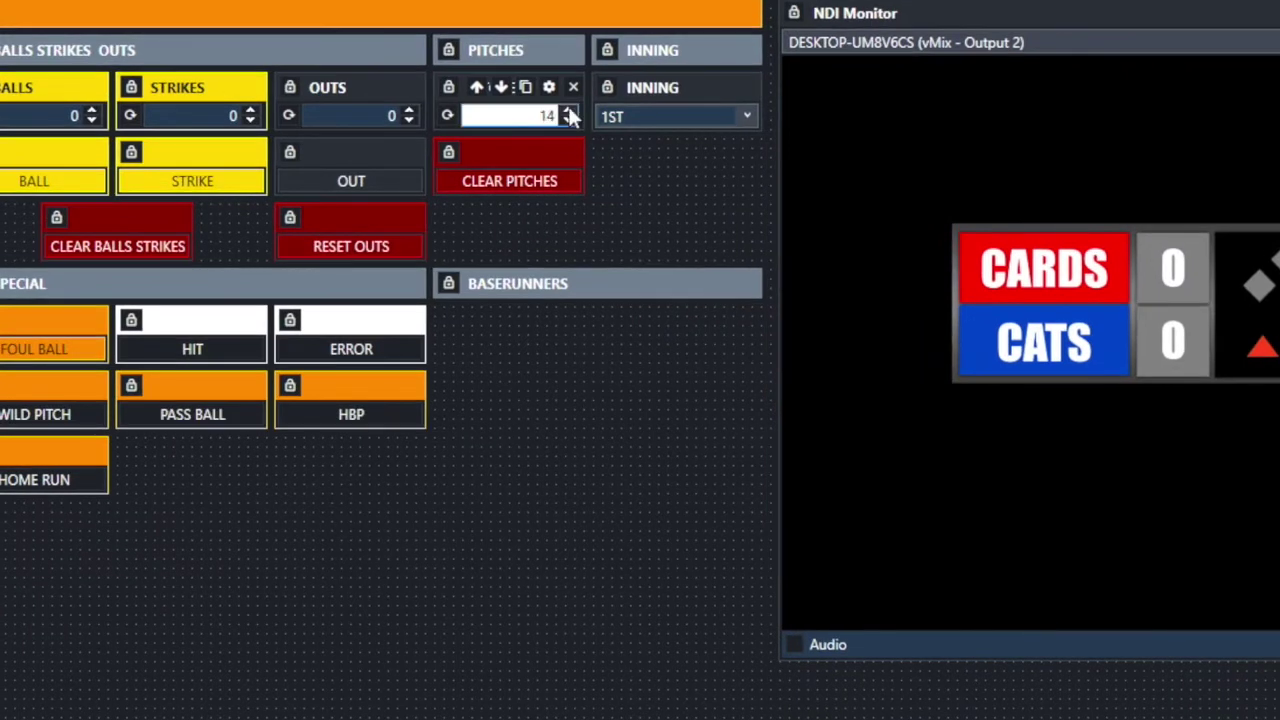
Raise the pitch count to 15 and clear it with the CLEAR PITCHES button after checking that button's ExecLink link name
left_click(568, 114)
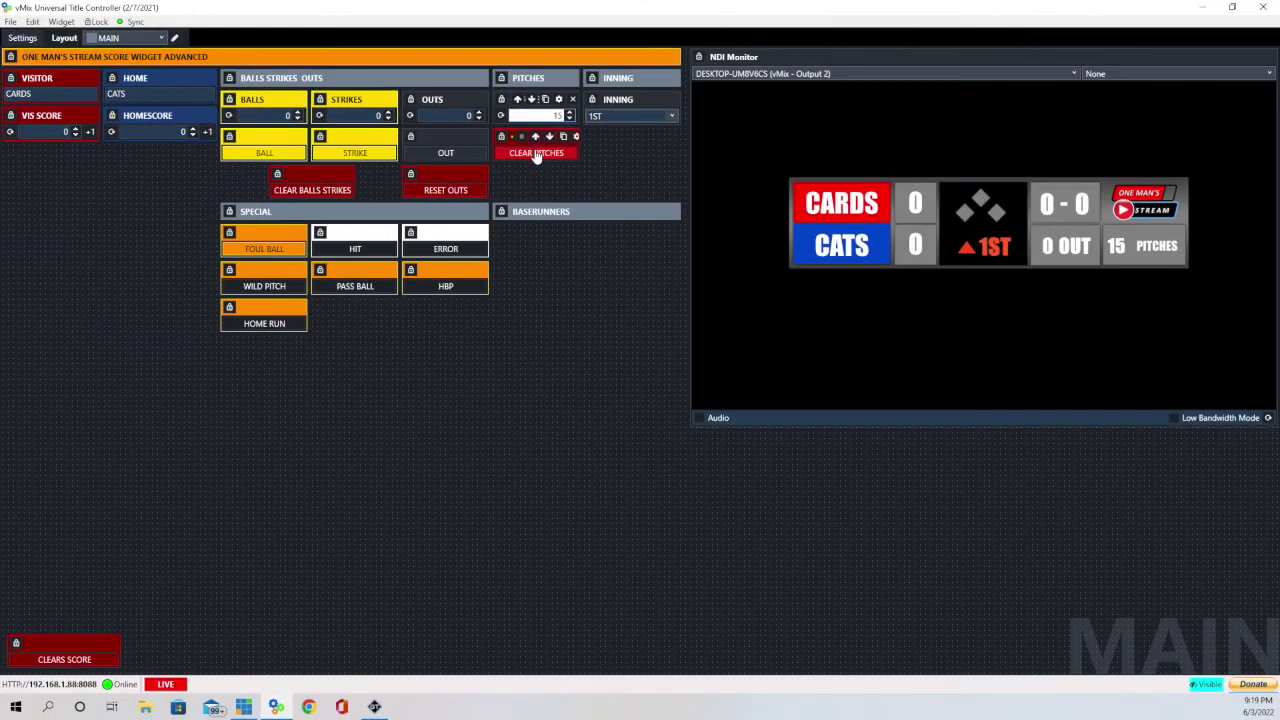
left_click(575, 136)
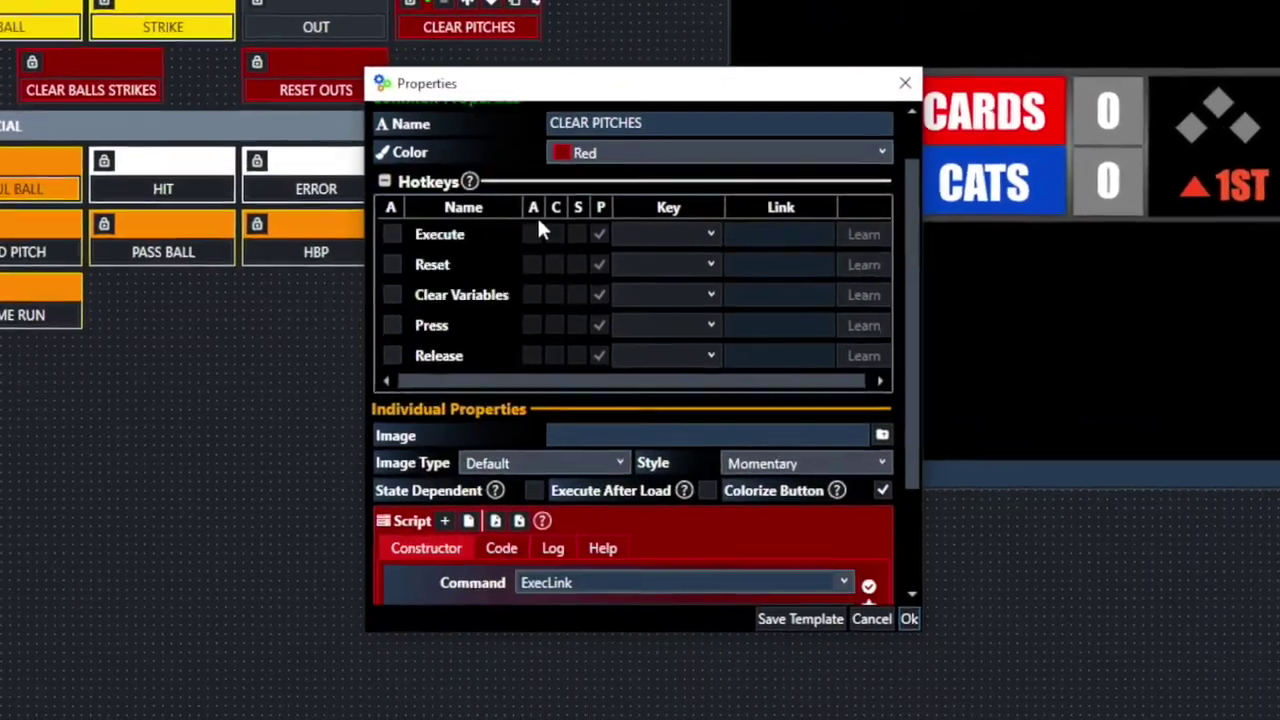
scroll(575, 262, "down", 3)
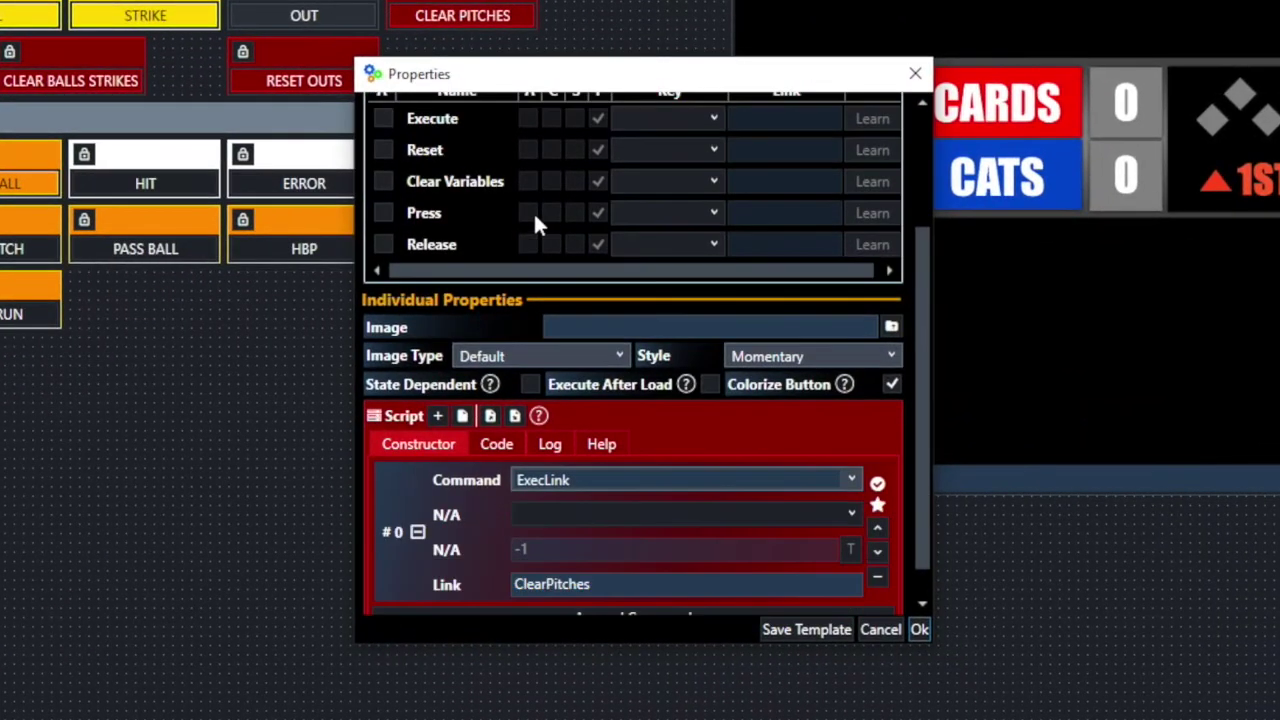
scroll(533, 222, "down", 1)
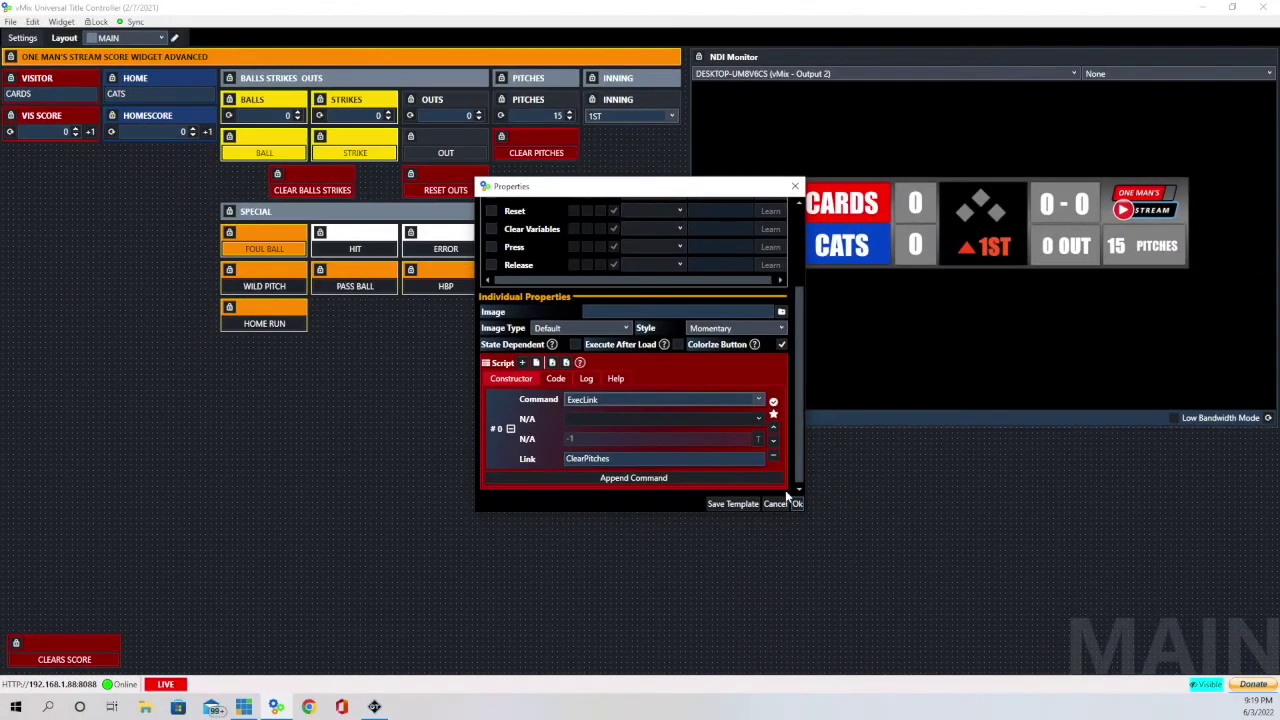
left_click(797, 504)
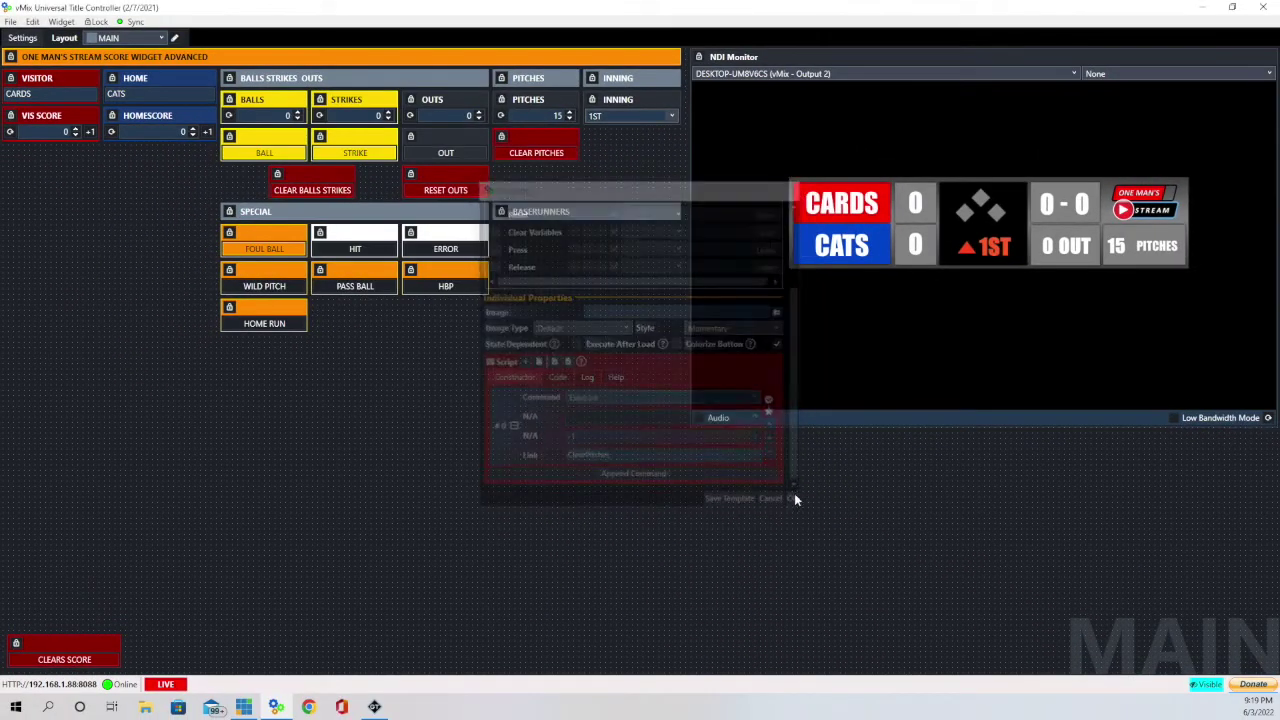
left_click(533, 156)
left_click(1110, 252)
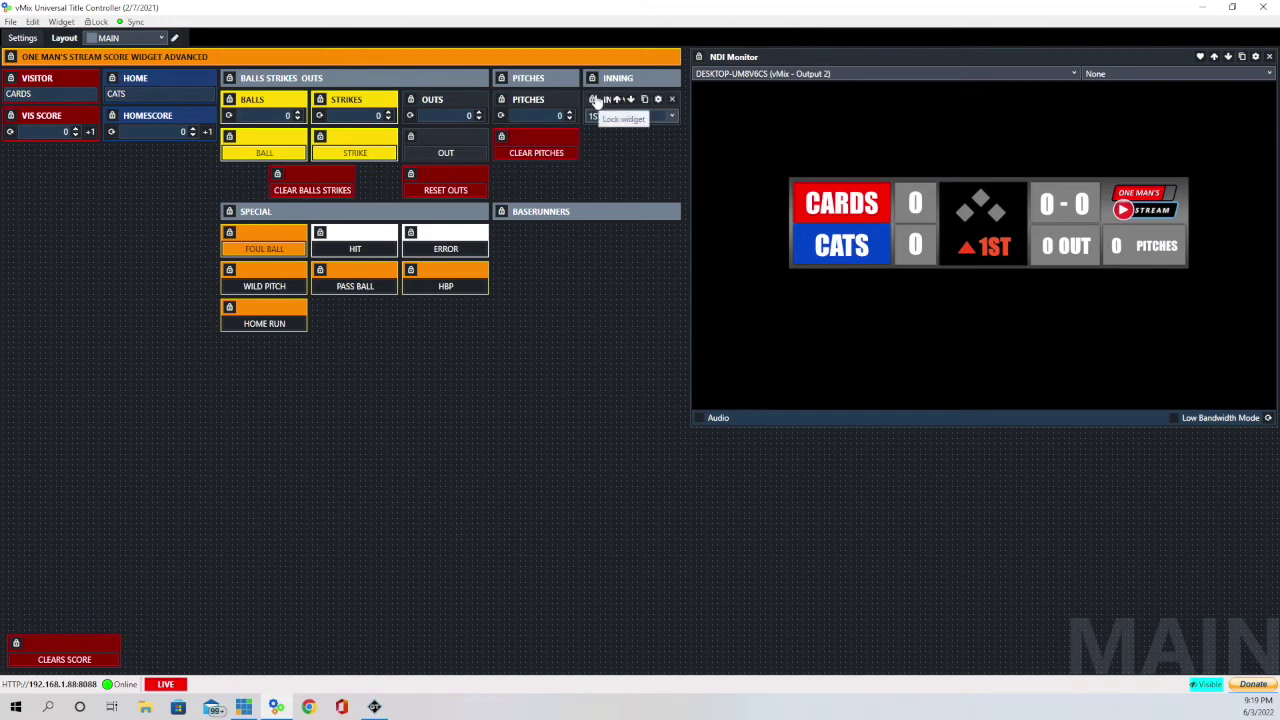
Add a 13TH item to the end of the INNING list widget's items and save its properties
left_click(658, 100)
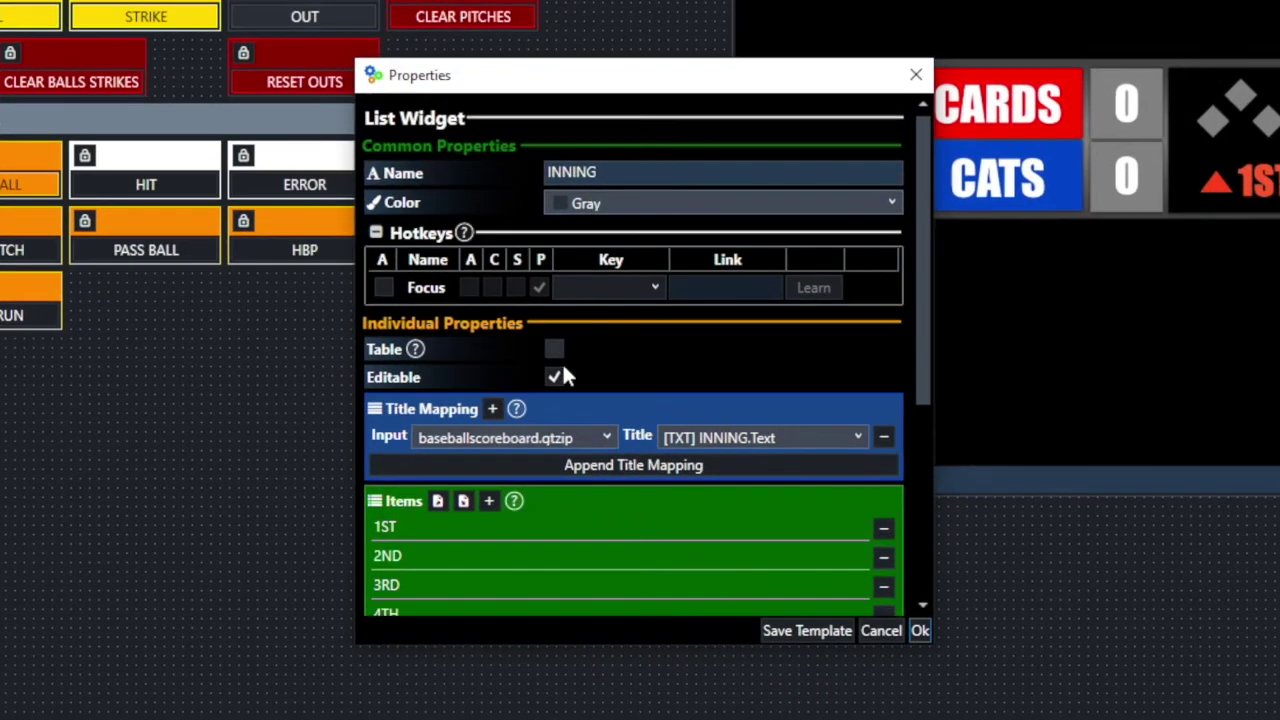
scroll(565, 370, "down", 5)
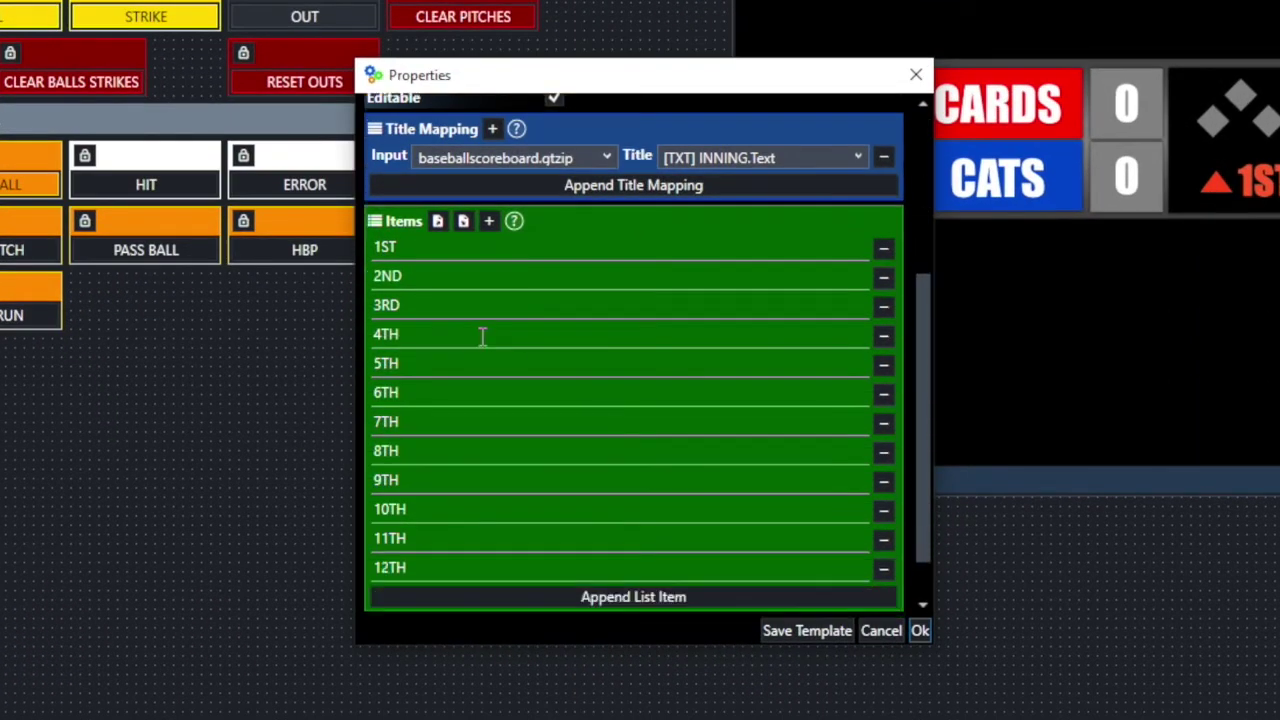
scroll(482, 336, "down", 1)
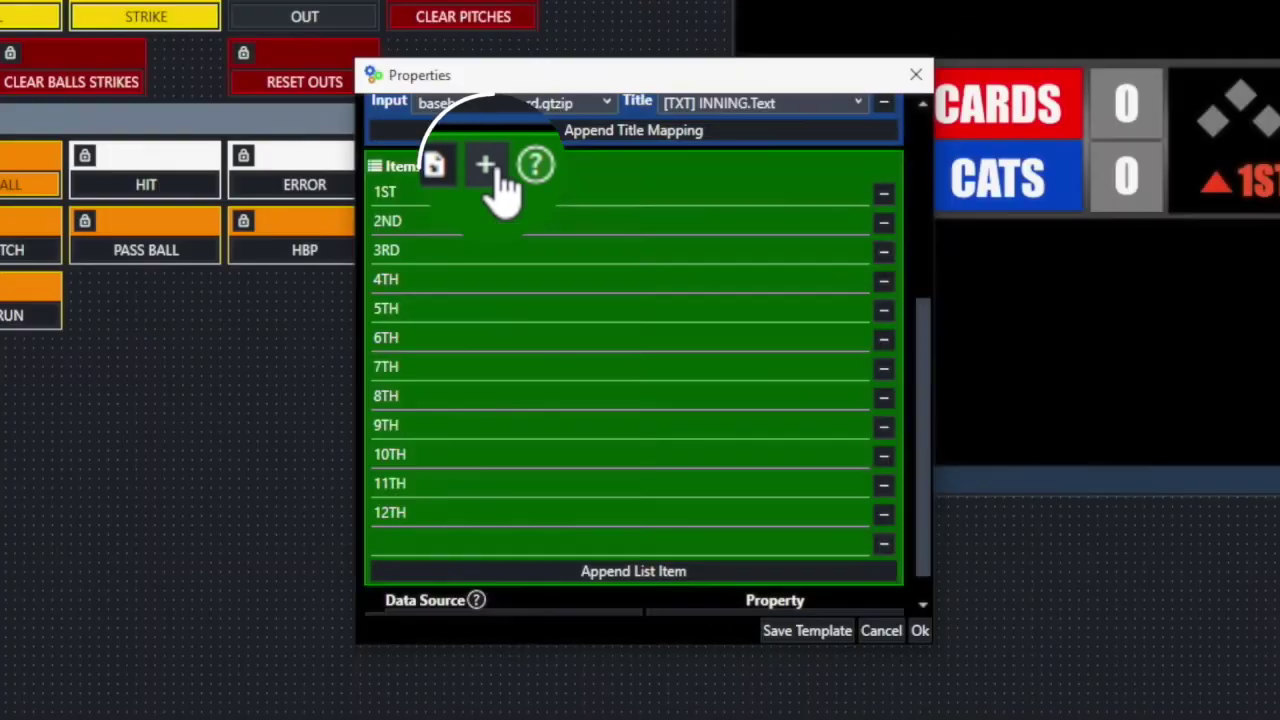
left_click(489, 165)
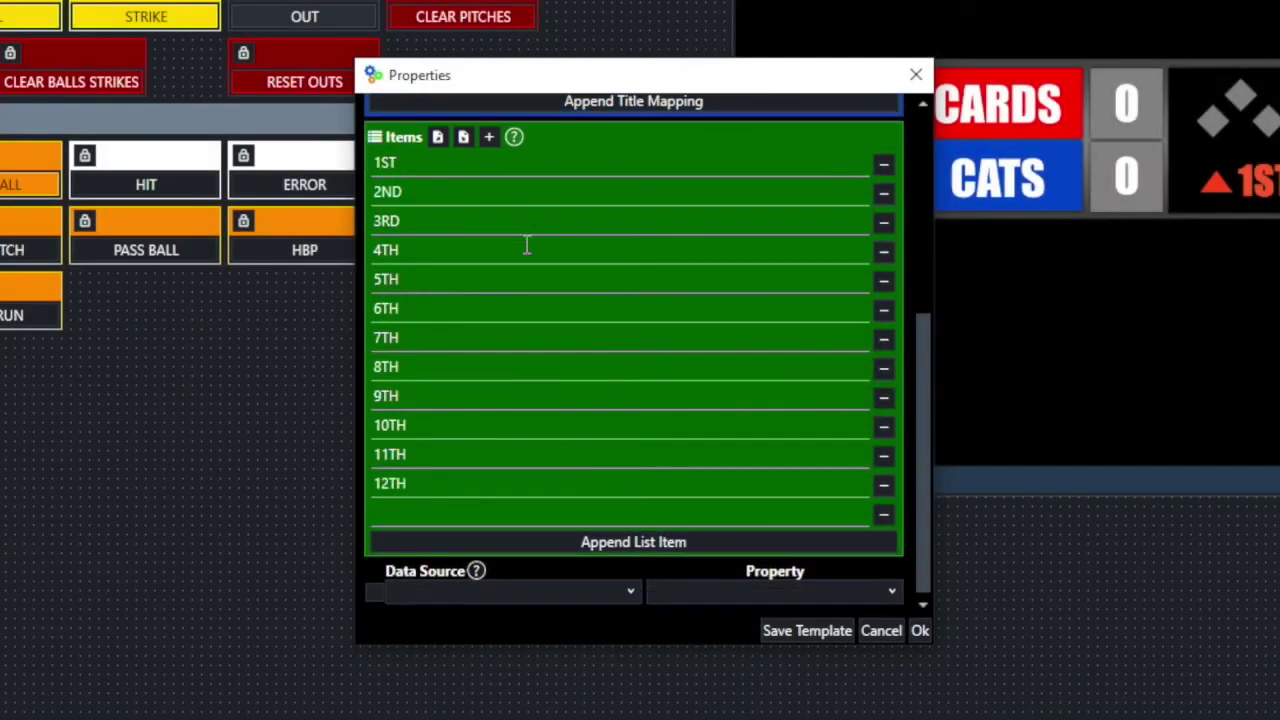
left_click(397, 508)
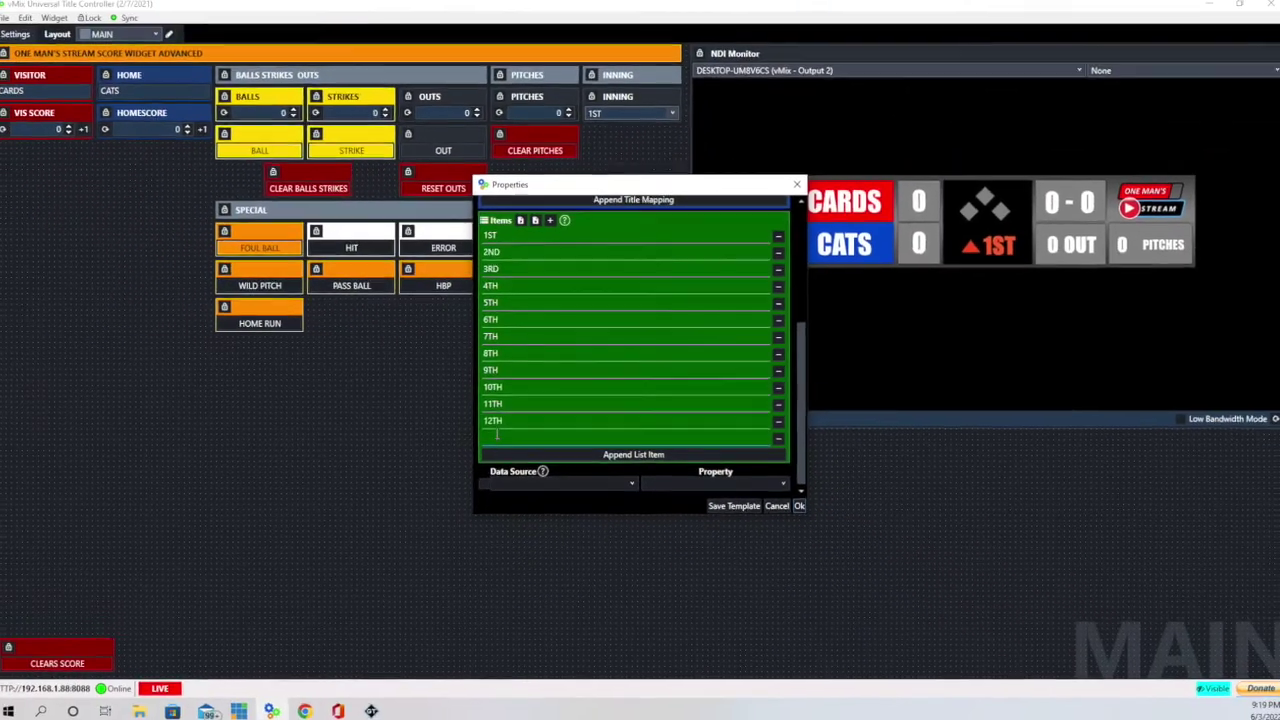
type("13TH")
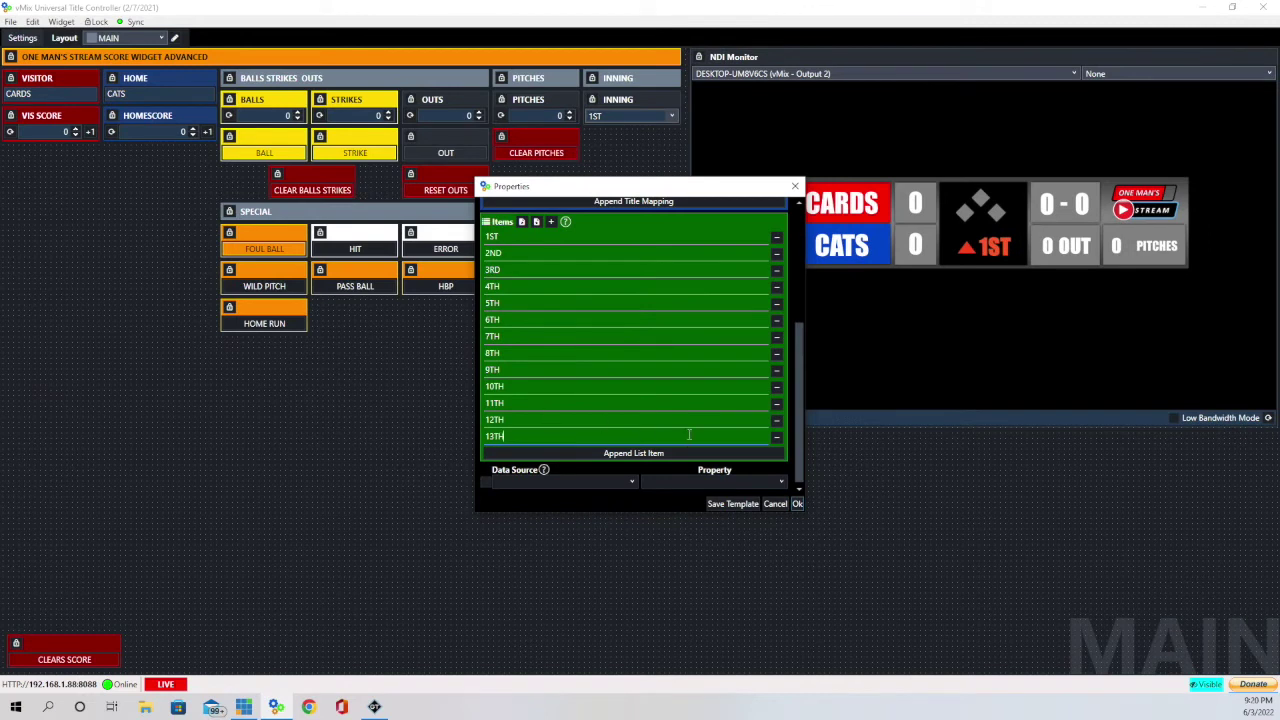
left_click(797, 503)
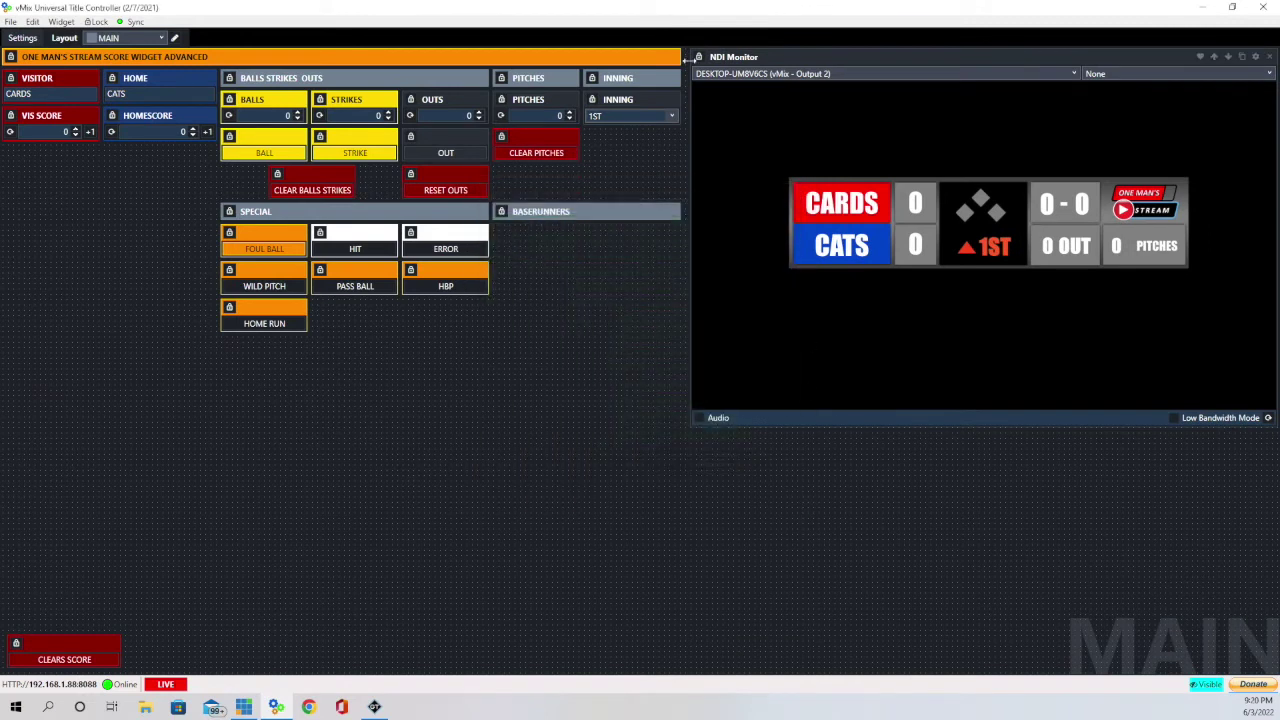
Switch the scoreboard's inning to 7TH and after that to 9TH
left_click(671, 116)
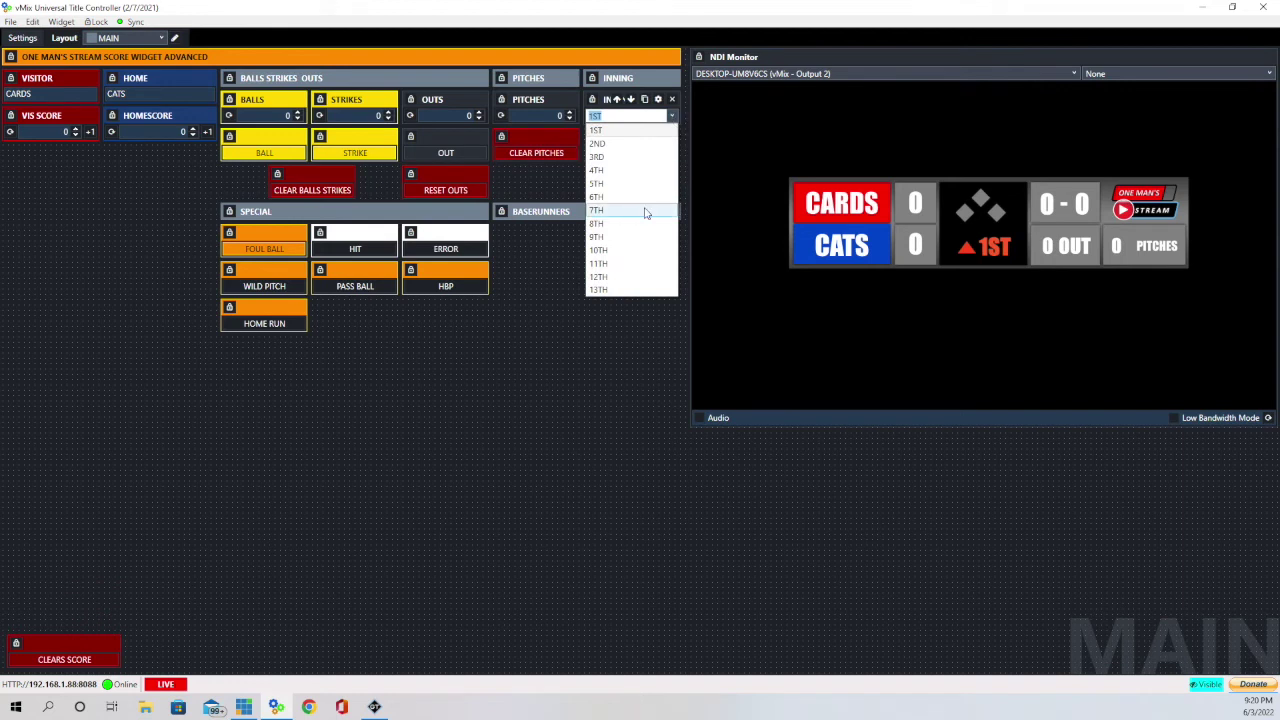
left_click(614, 211)
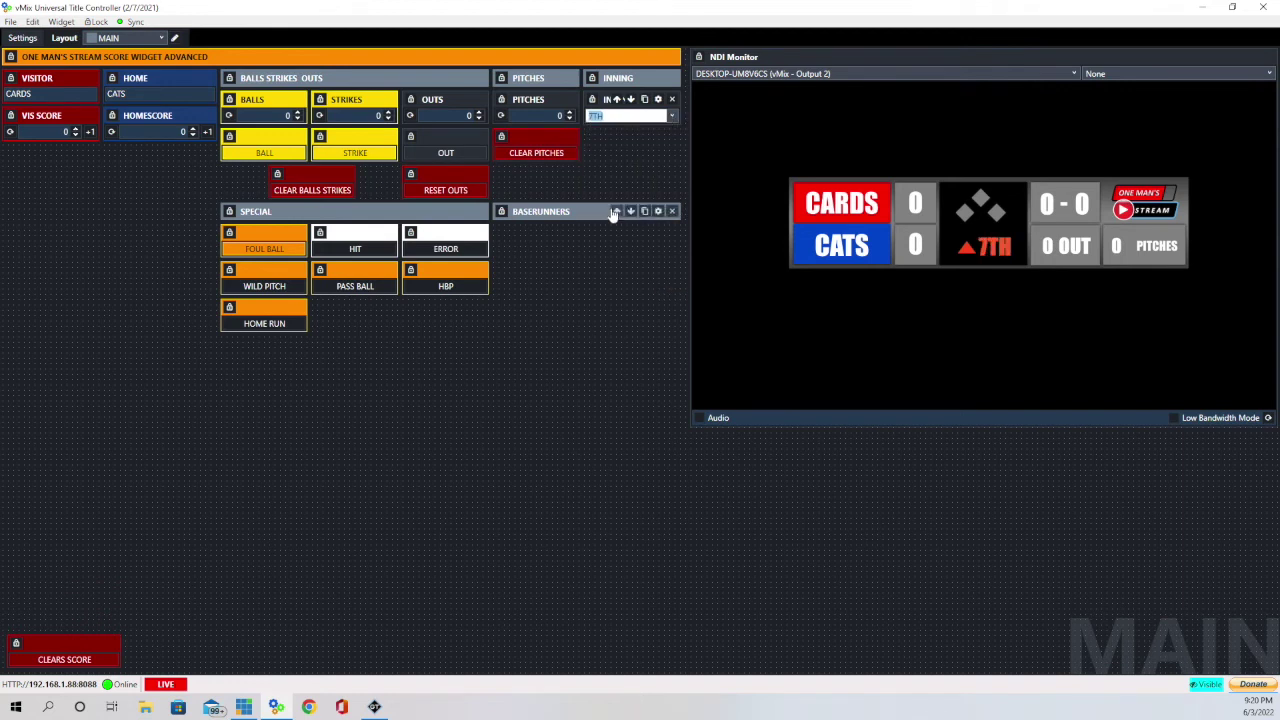
left_click(672, 116)
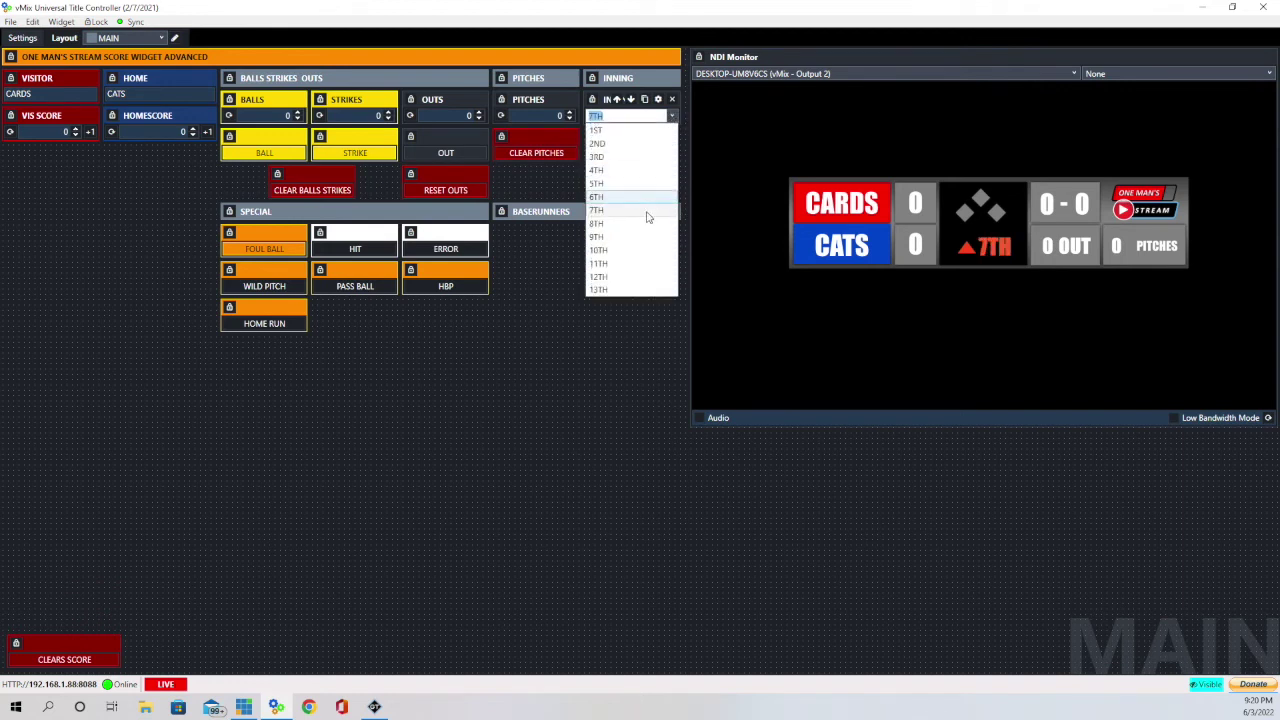
left_click(620, 237)
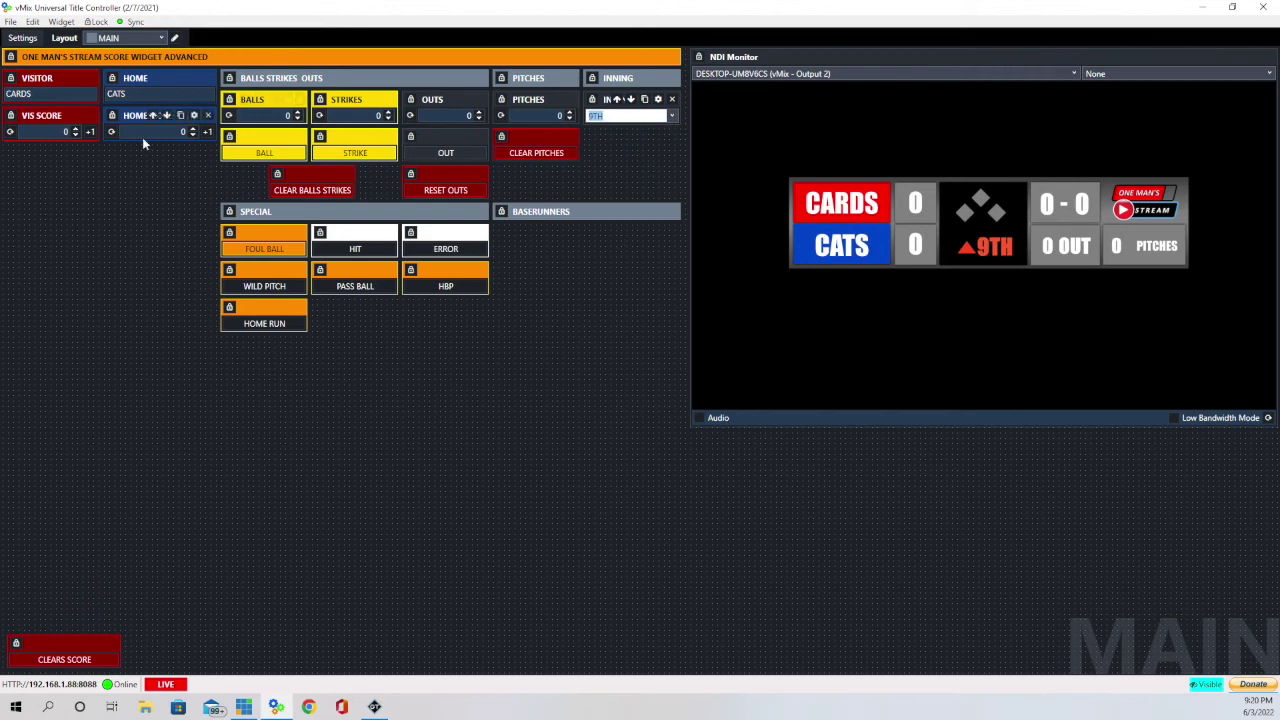
Raise the visitor score to 6 and the home score to 2 in single-run increments
left_click(91, 134)
left_click(91, 134)
double_click(207, 132)
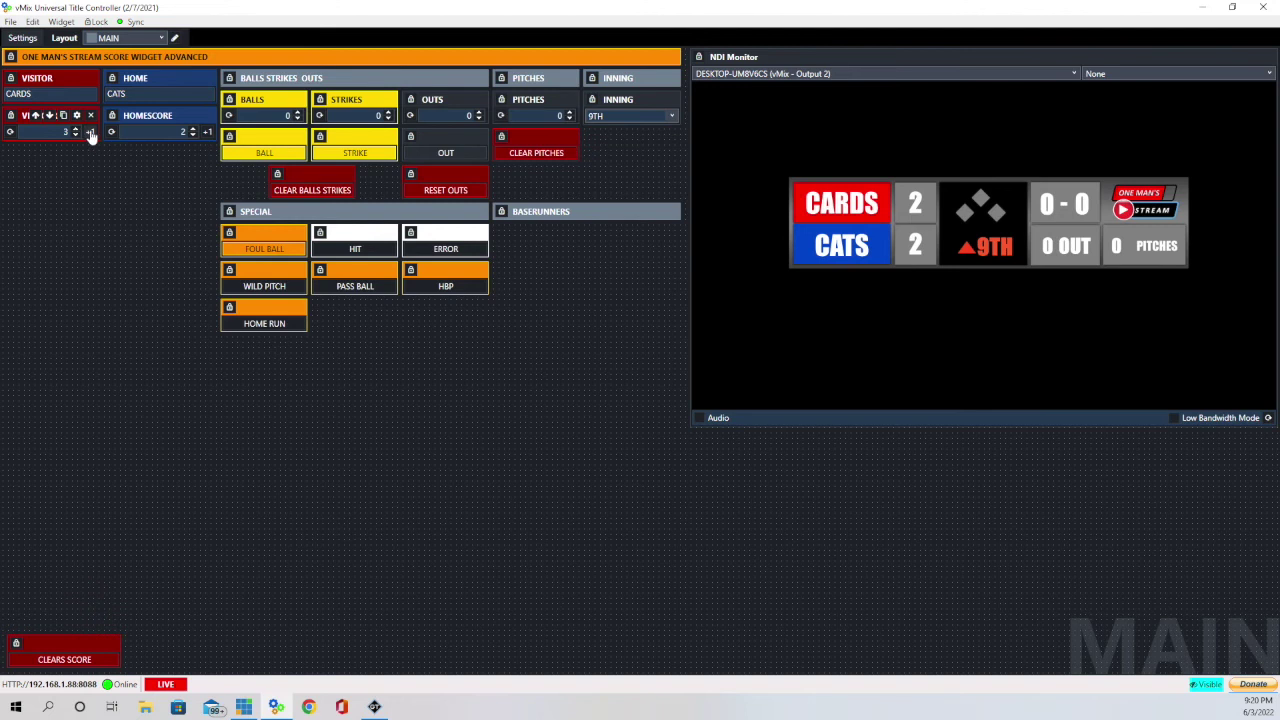
left_click(91, 134)
left_click(91, 134)
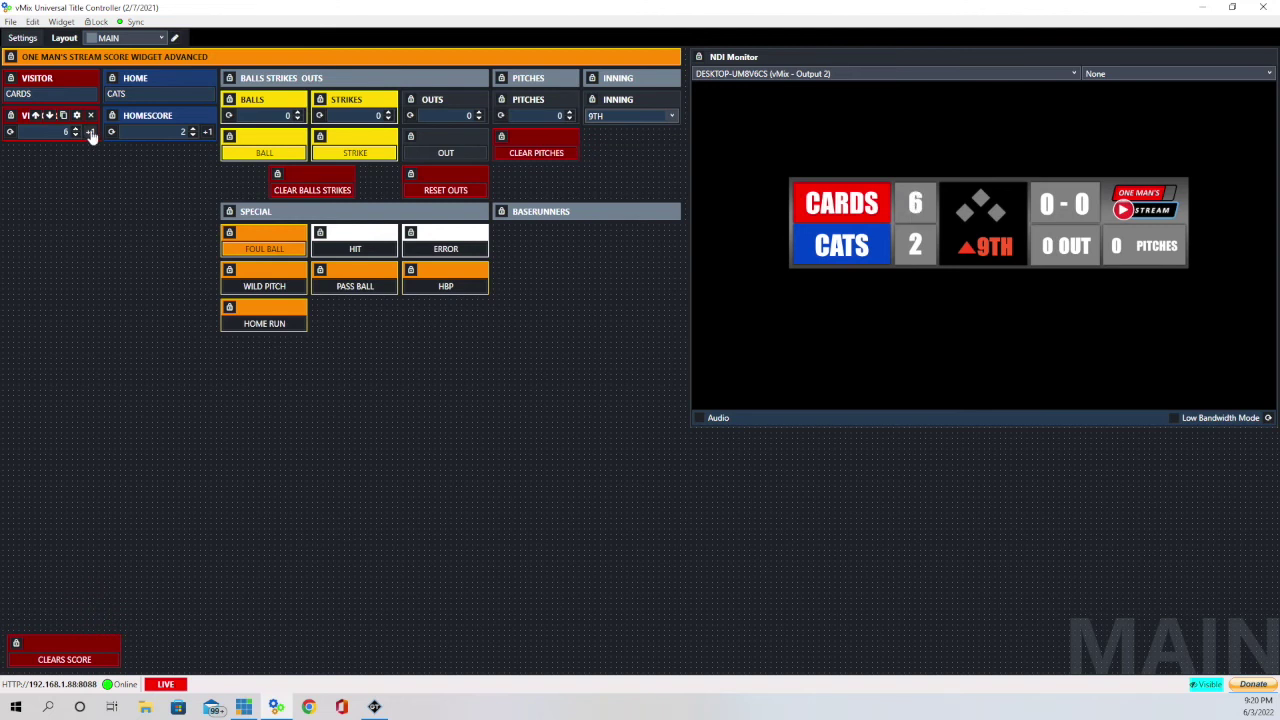